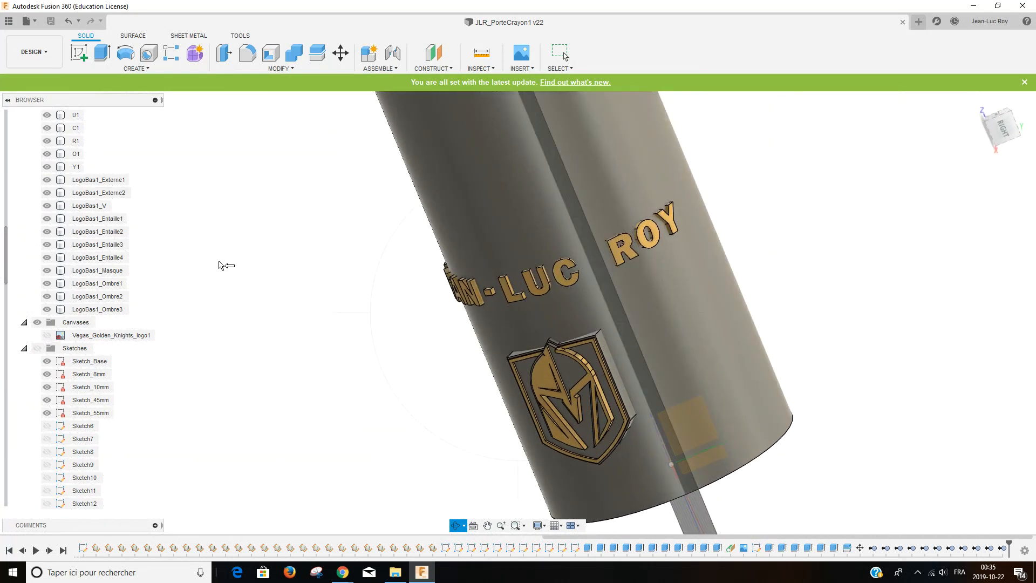
Start a circular pattern of bodies and select all eleven logo bodies, from LogoBas1_Externe1 through LogoBas1_Ombre3
{"action": "key", "text": "Escape"}
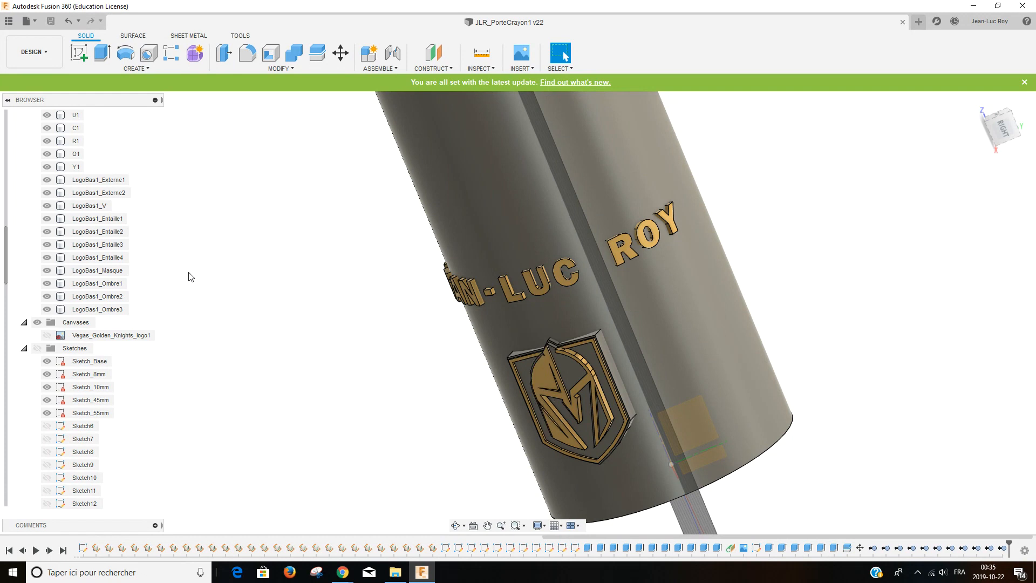
{"action": "scroll", "coordinate": [196, 271], "scroll_direction": "up", "scroll_amount": 2}
{"action": "scroll", "coordinate": [195, 272], "scroll_direction": "down", "scroll_amount": 3}
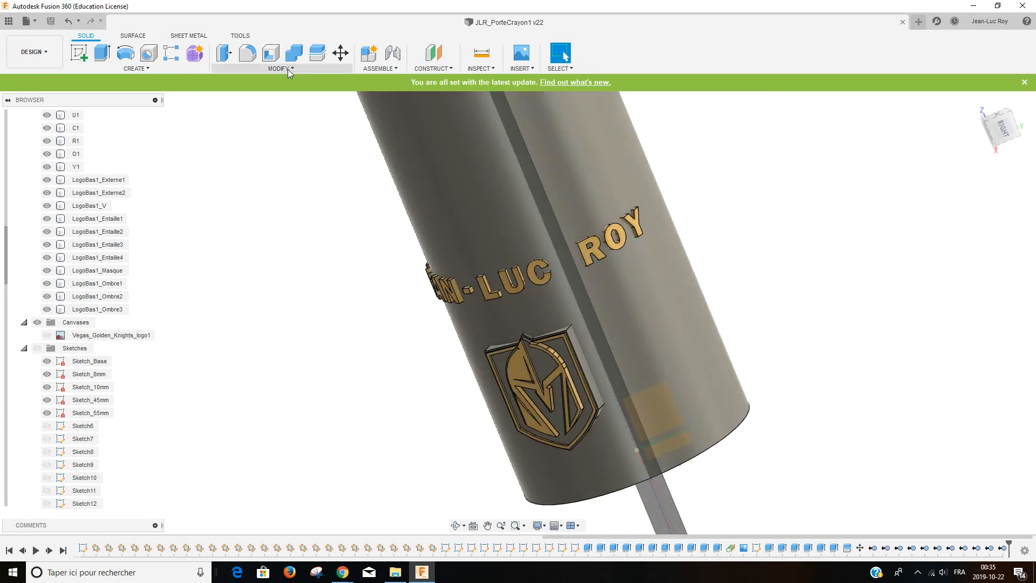
{"action": "left_click", "coordinate": [161, 70]}
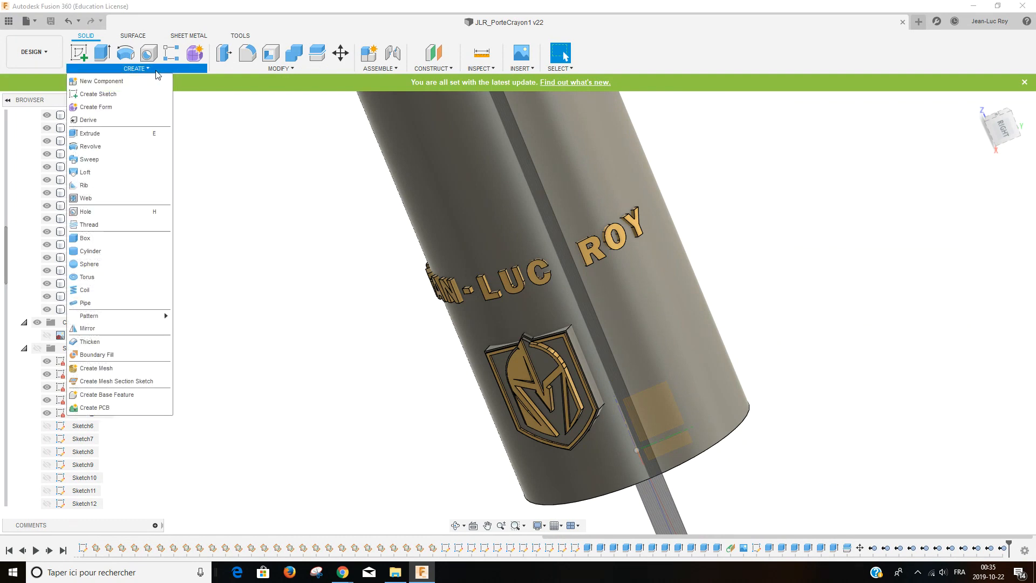
{"action": "mouse_move", "coordinate": [159, 317]}
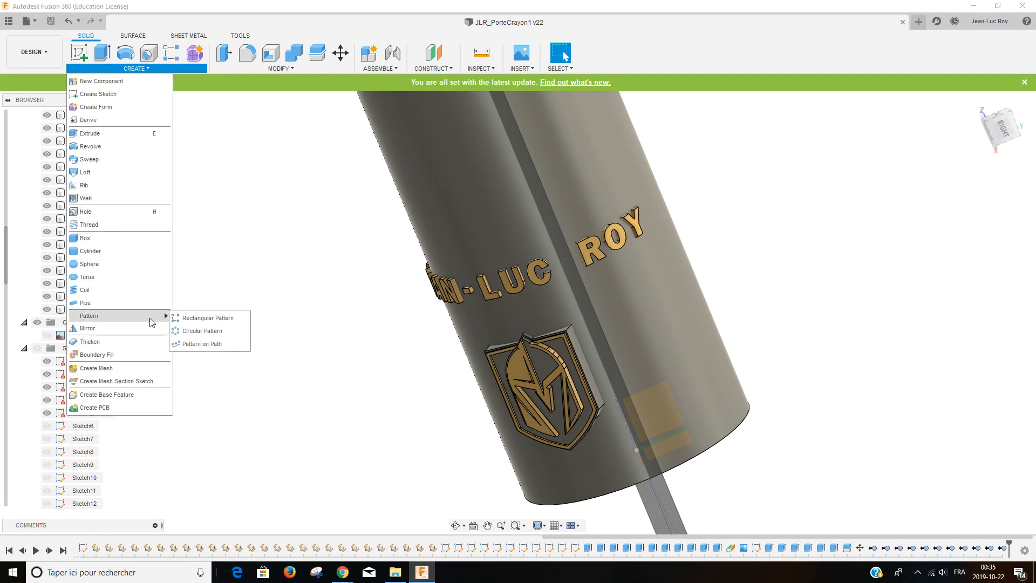
{"action": "left_click", "coordinate": [214, 332]}
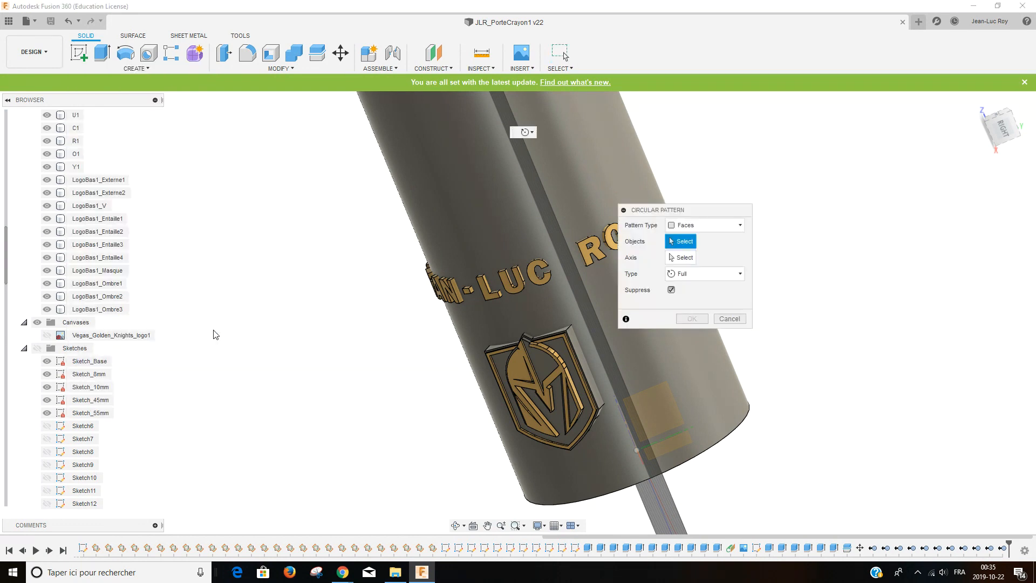
{"action": "left_click", "coordinate": [729, 225]}
{"action": "left_click", "coordinate": [710, 253]}
{"action": "left_click", "coordinate": [105, 183]}
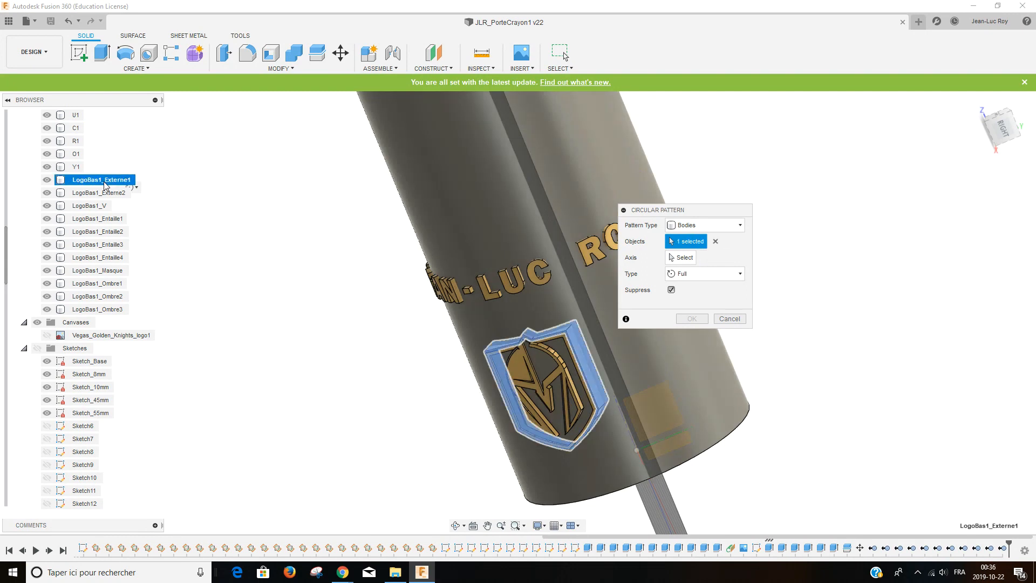
{"action": "left_click", "coordinate": [121, 309], "text": "shift"}
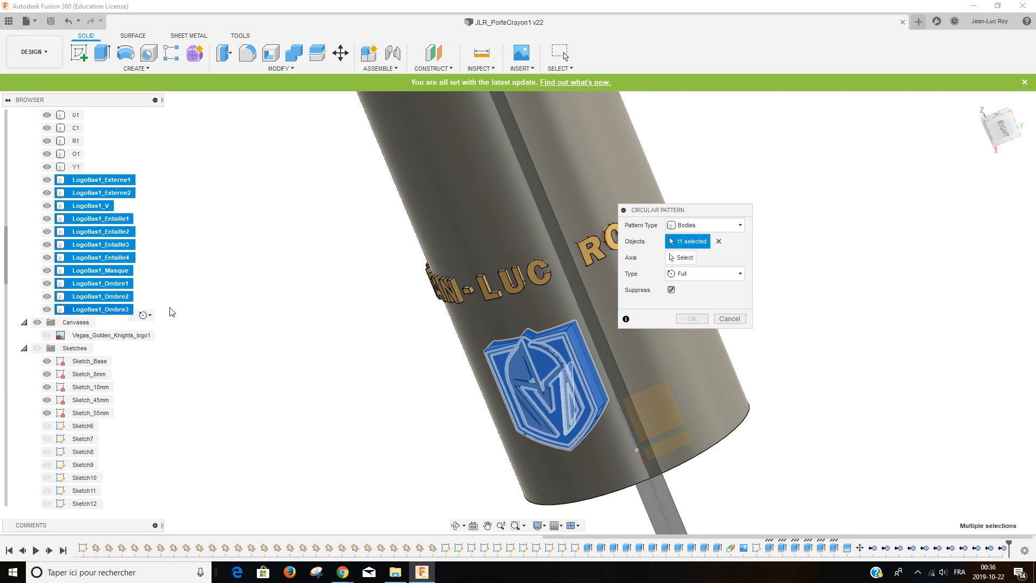
Pattern the selected logo bodies fully around the Z axis with a quantity of 4
{"action": "left_click", "coordinate": [687, 260]}
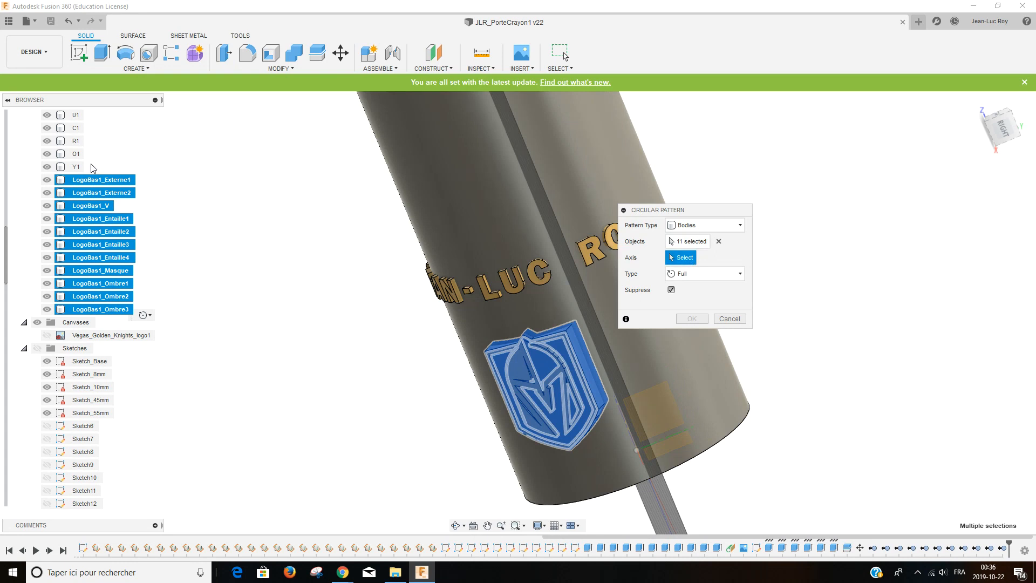
{"action": "scroll", "coordinate": [93, 168], "scroll_direction": "up", "scroll_amount": 5}
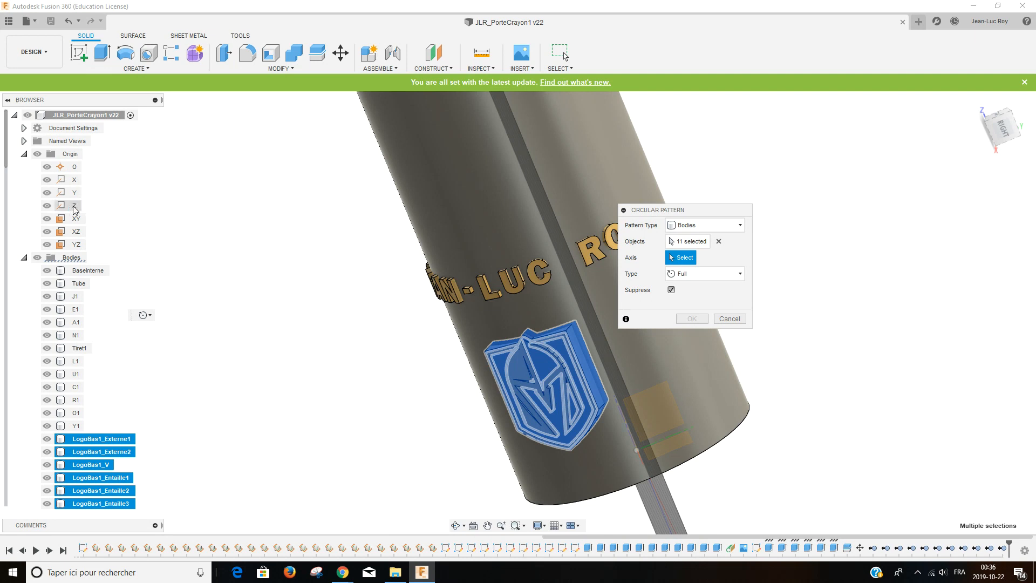
{"action": "left_click", "coordinate": [75, 210]}
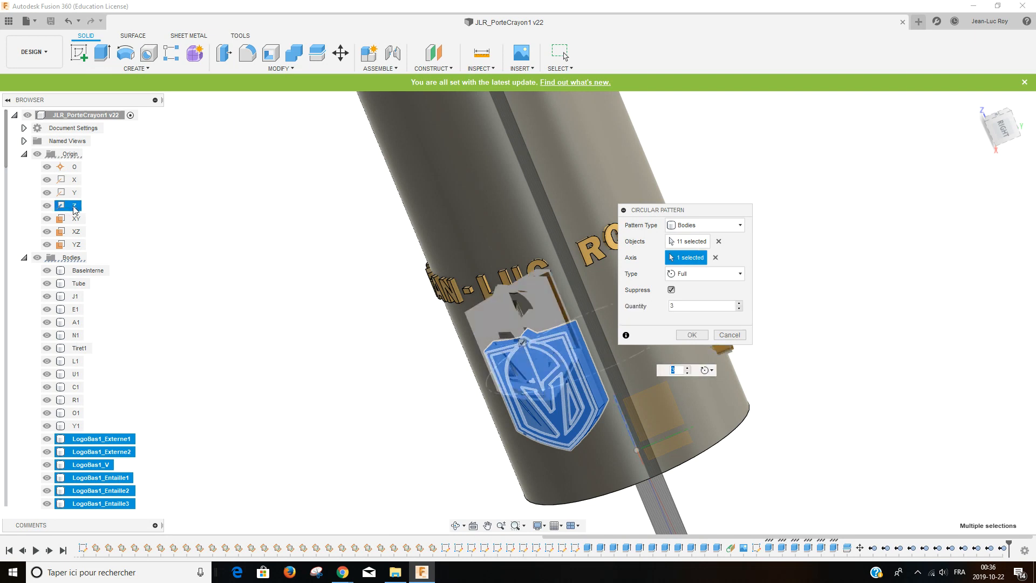
{"action": "left_click_drag", "start_coordinate": [724, 206], "coordinate": [360, 217]}
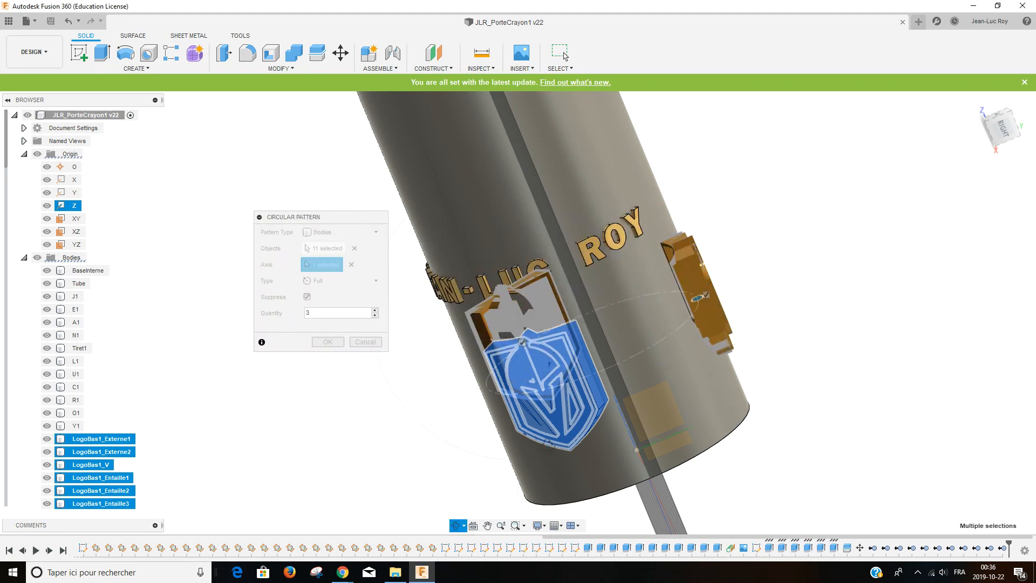
{"action": "scroll", "coordinate": [574, 440], "scroll_direction": "down", "scroll_amount": 2}
{"action": "left_click_drag", "start_coordinate": [614, 312], "coordinate": [685, 324]}
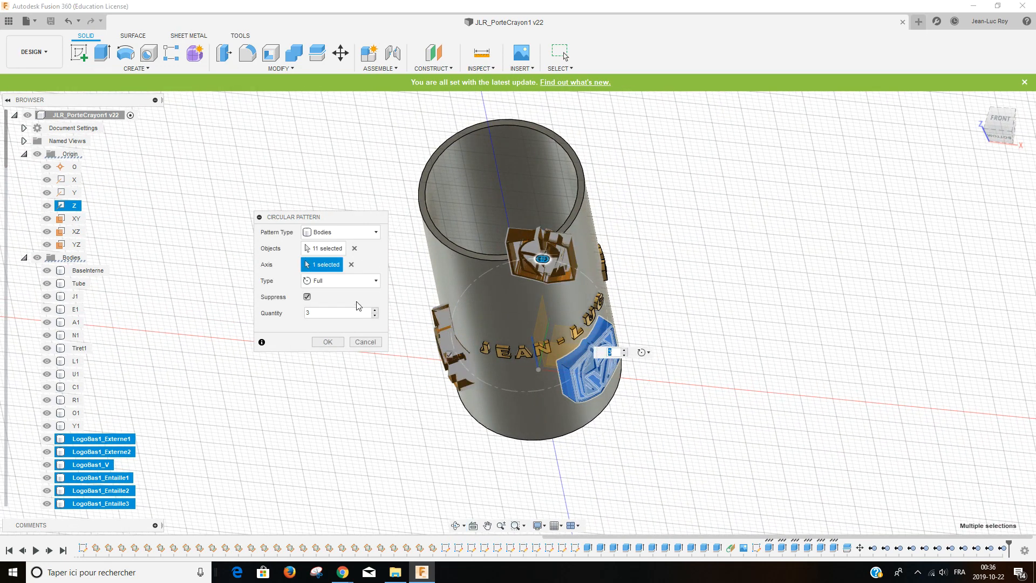
{"action": "left_click", "coordinate": [376, 310]}
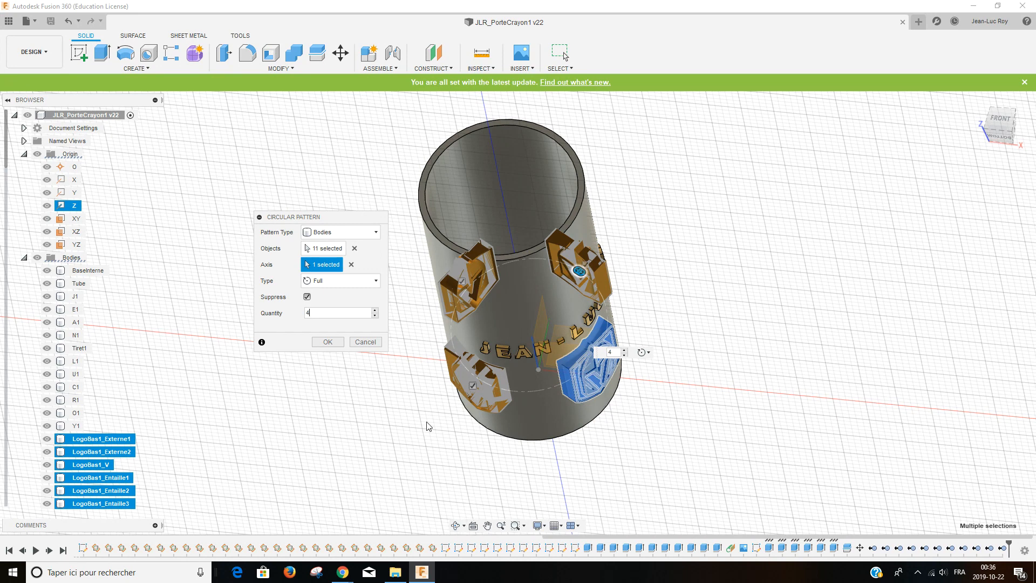
{"action": "left_click", "coordinate": [330, 343]}
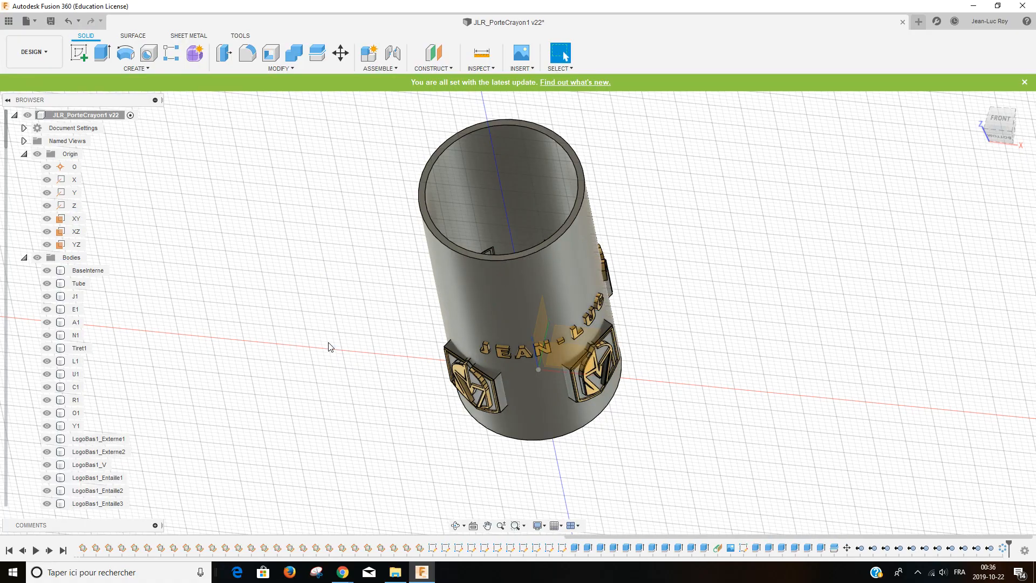
Examine the logo copies around the tube from several angles and review the patterned bodies in the browser list
{"action": "left_click", "coordinate": [455, 525]}
{"action": "left_click_drag", "start_coordinate": [486, 389], "coordinate": [456, 365]}
{"action": "left_click_drag", "start_coordinate": [517, 352], "coordinate": [609, 319]}
{"action": "scroll", "coordinate": [98, 416], "scroll_direction": "down", "scroll_amount": 3}
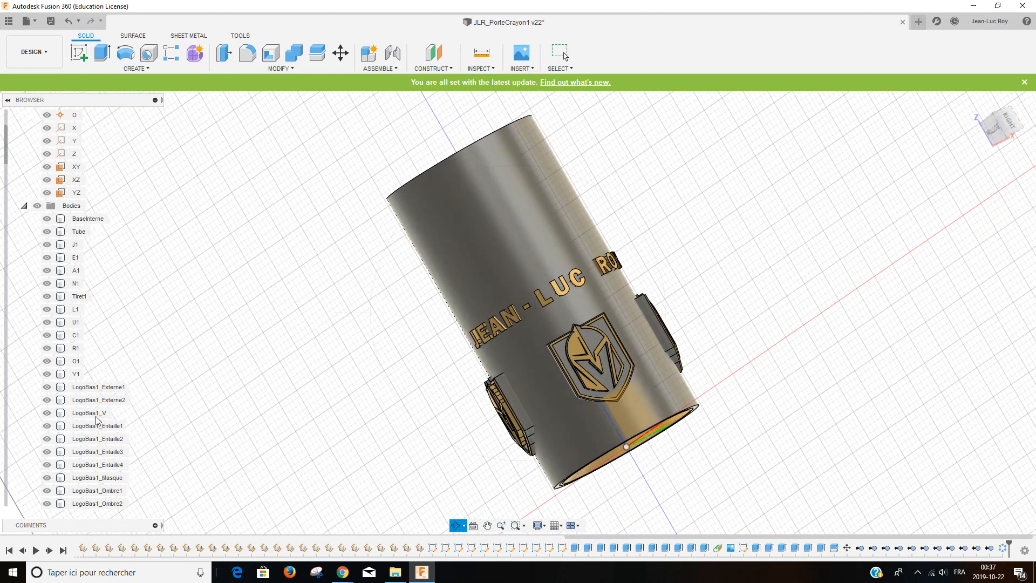
{"action": "scroll", "coordinate": [98, 416], "scroll_direction": "down", "scroll_amount": 2}
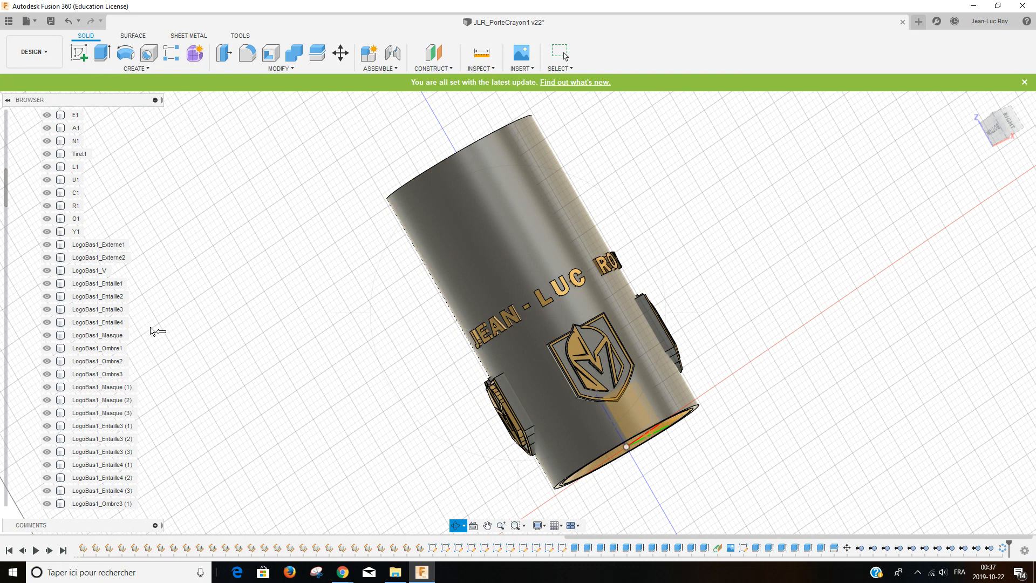
{"action": "key", "text": "Escape"}
{"action": "scroll", "coordinate": [88, 364], "scroll_direction": "down", "scroll_amount": 3}
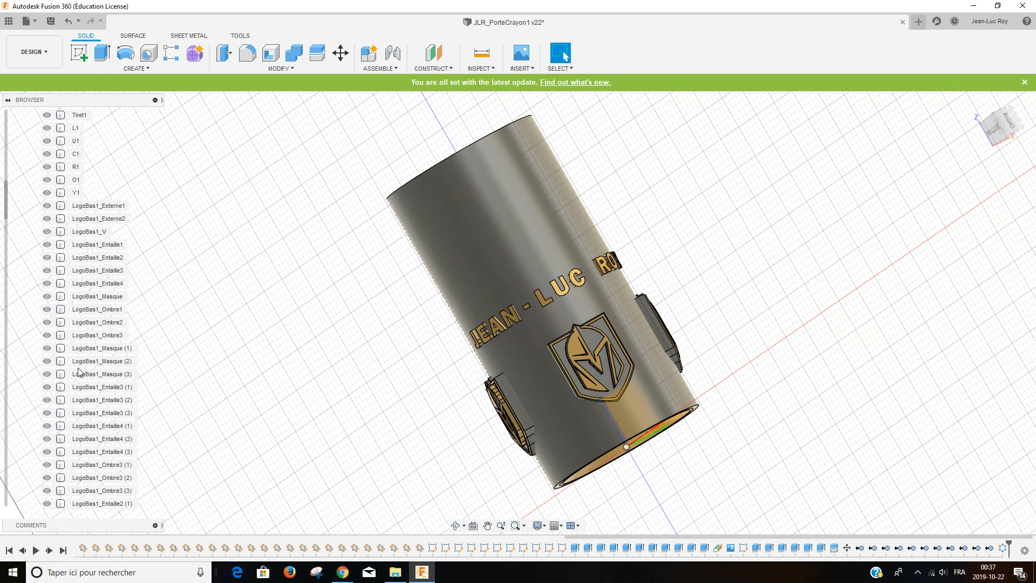
{"action": "scroll", "coordinate": [87, 365], "scroll_direction": "down", "scroll_amount": 1}
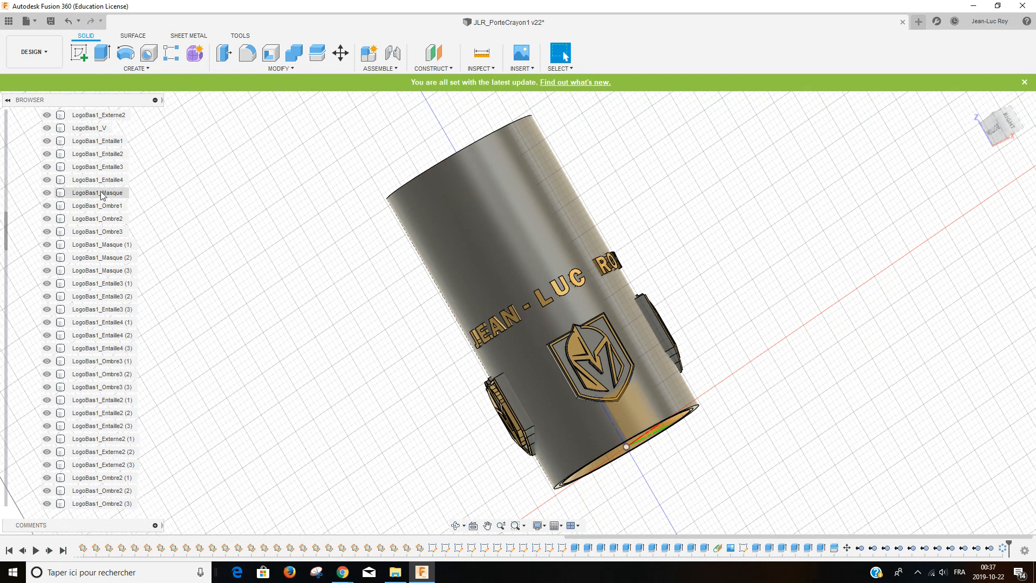
Rename the body LogoBas1_Masque (1) as LogoBas2_Masque
{"action": "left_click", "coordinate": [125, 246]}
{"action": "double_click", "coordinate": [125, 246]}
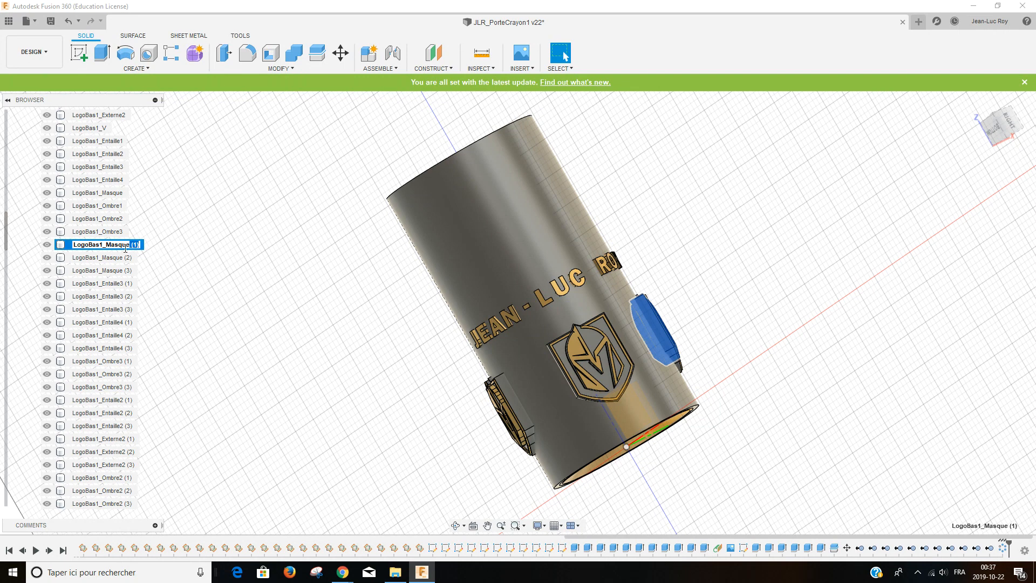
{"action": "key", "text": "BackSpace"}
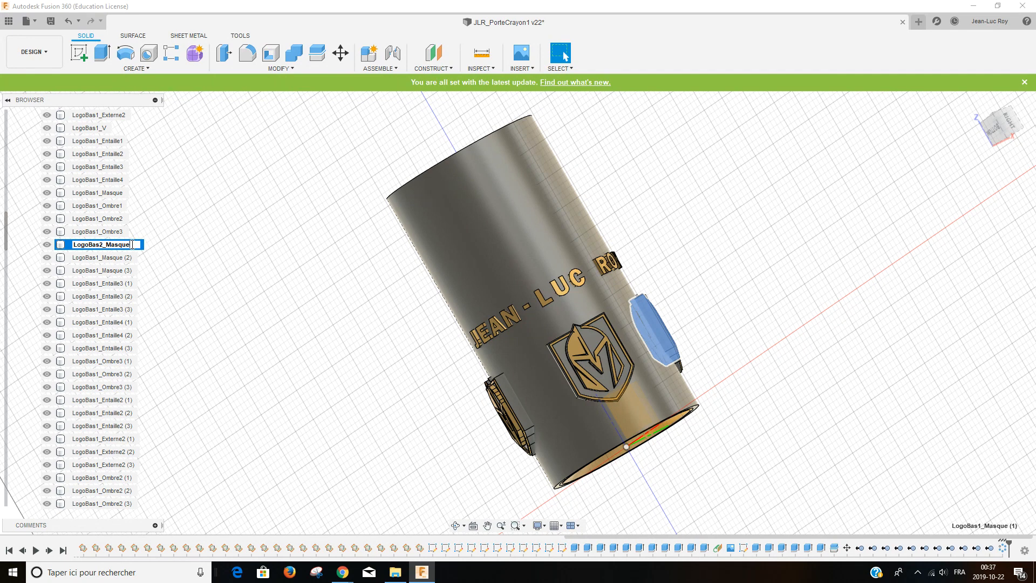
{"action": "key", "text": "Return"}
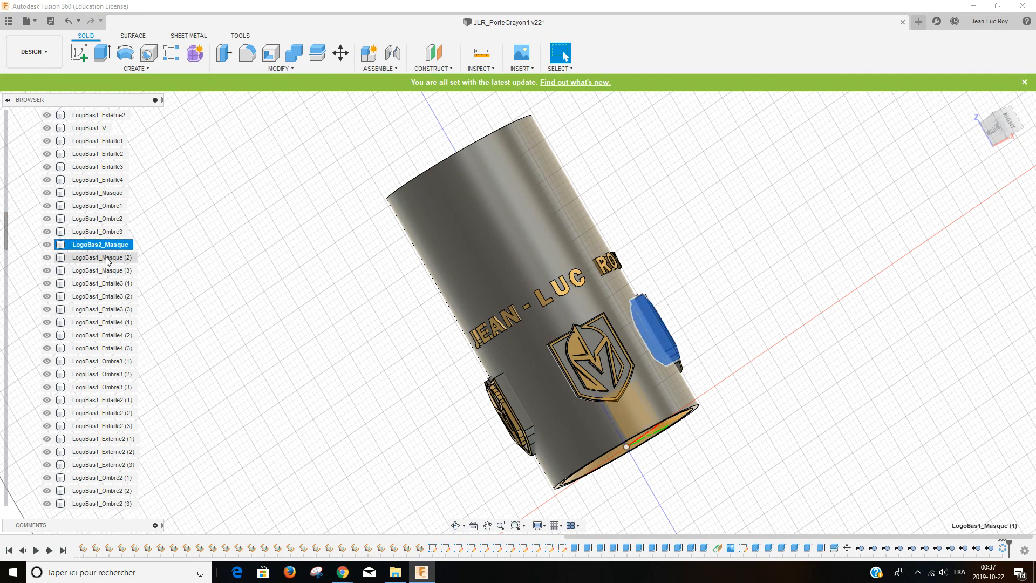
Rename the body LogoBas1_Masque (2) as LogoBas3_Masque
{"action": "double_click", "coordinate": [128, 258]}
{"action": "key", "text": "End"}
{"action": "key", "text": "BackSpace"}
{"action": "key", "text": "BackSpace"}
{"action": "key", "text": "BackSpace"}
{"action": "key", "text": "BackSpace"}
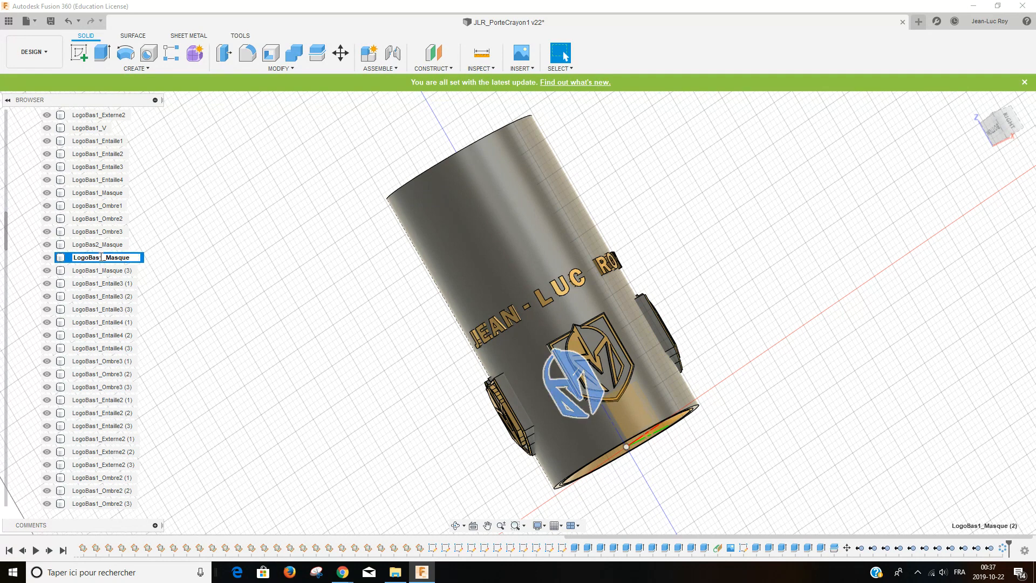
{"action": "key", "text": "BackSpace"}
{"action": "type", "text": "3"}
{"action": "key", "text": "Return"}
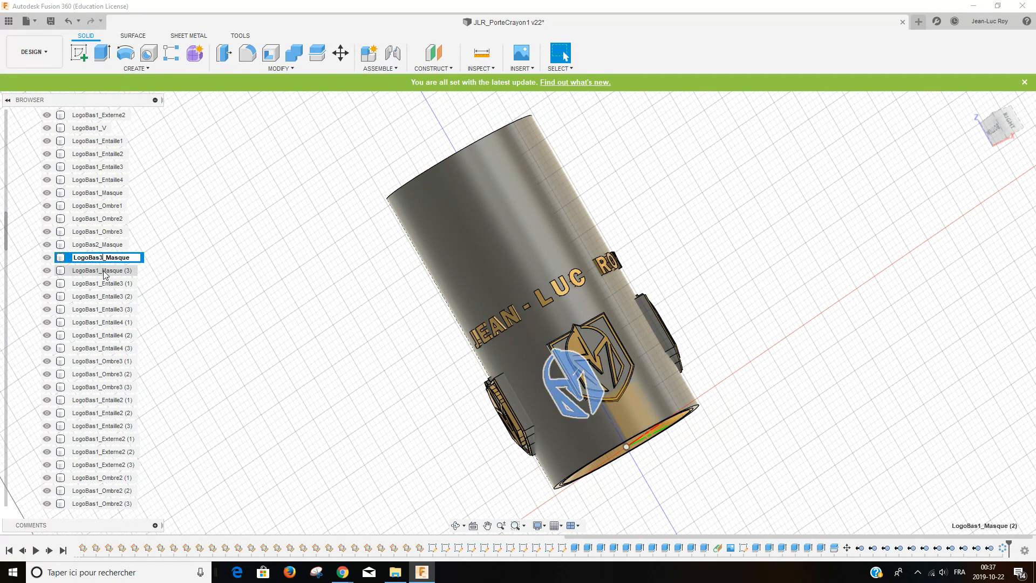
Rename the body LogoBas1_Masque (3) as LogoBas4_Masque
{"action": "double_click", "coordinate": [135, 270]}
{"action": "key", "text": "End"}
{"action": "key", "text": "BackSpace"}
{"action": "key", "text": "BackSpace"}
{"action": "key", "text": "BackSpace"}
{"action": "key", "text": "BackSpace"}
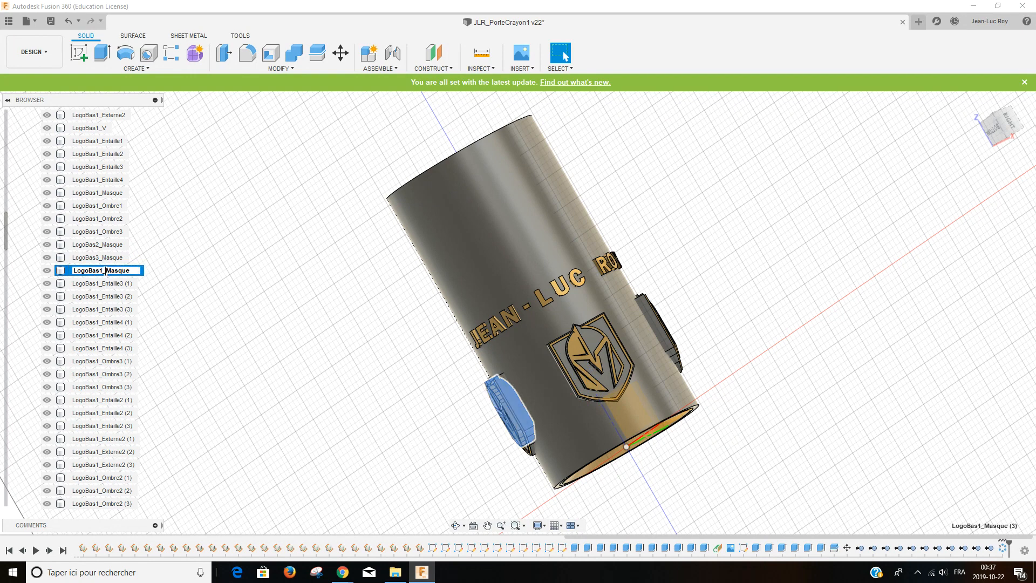
{"action": "type", "text": "4"}
{"action": "left_click", "coordinate": [111, 287]}
Rename the body LogoBas1_Entaille3 (1) as LogoBas2_Entaille3
{"action": "scroll", "coordinate": [127, 297], "scroll_direction": "down", "scroll_amount": 3}
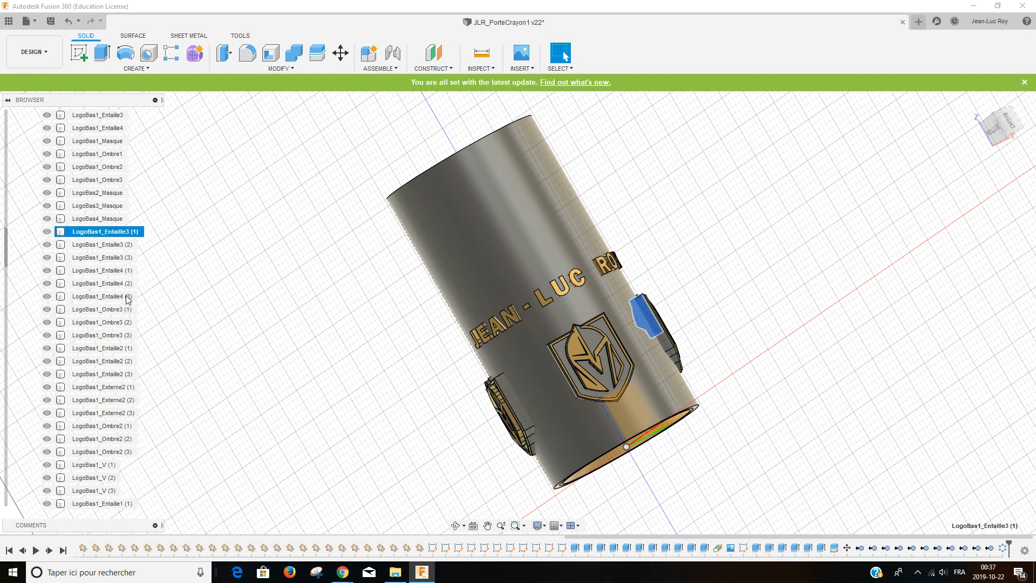
{"action": "scroll", "coordinate": [128, 264], "scroll_direction": "up", "scroll_amount": 2}
{"action": "double_click", "coordinate": [123, 246]}
{"action": "left_click_drag", "start_coordinate": [130, 245], "coordinate": [141, 246]}
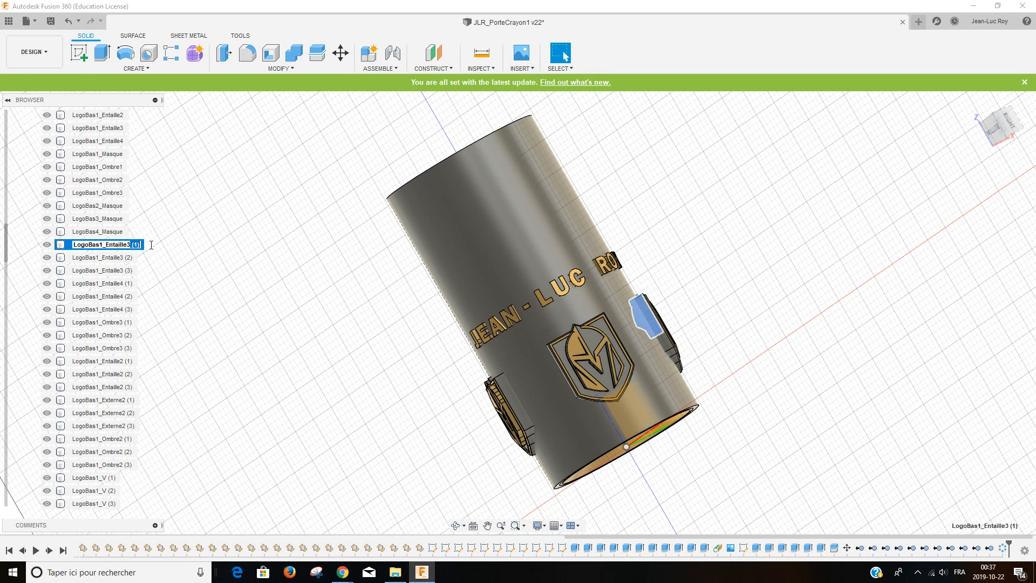
{"action": "key", "text": "BackSpace"}
{"action": "left_click", "coordinate": [125, 258]}
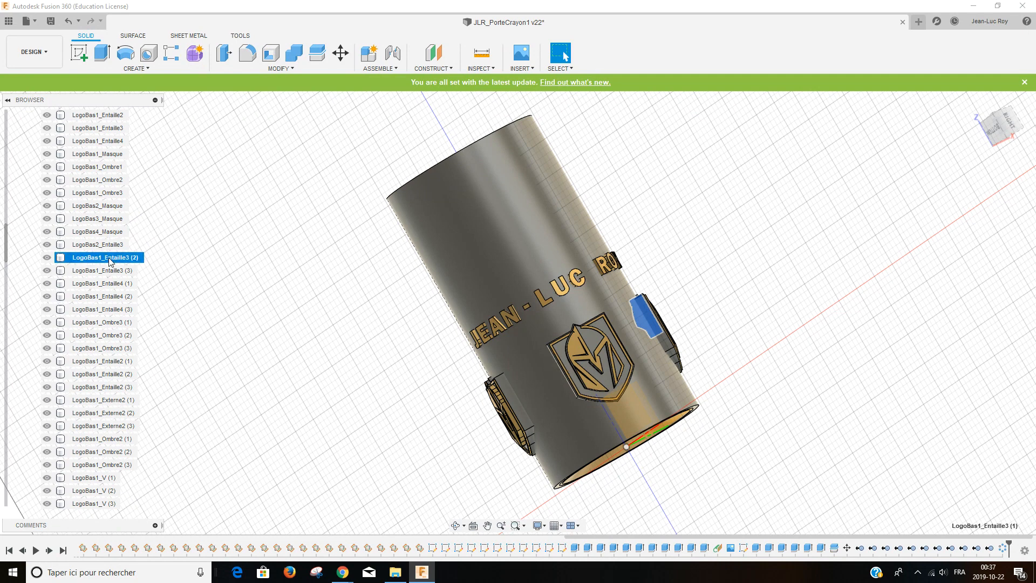
Rename the bodies LogoBas1_Entaille3 (2) and LogoBas1_Entaille3 (3) as LogoBas3_Entaille3 and LogoBas4_Entaille3
{"action": "double_click", "coordinate": [133, 258]}
{"action": "left_click_drag", "start_coordinate": [132, 258], "coordinate": [156, 263]}
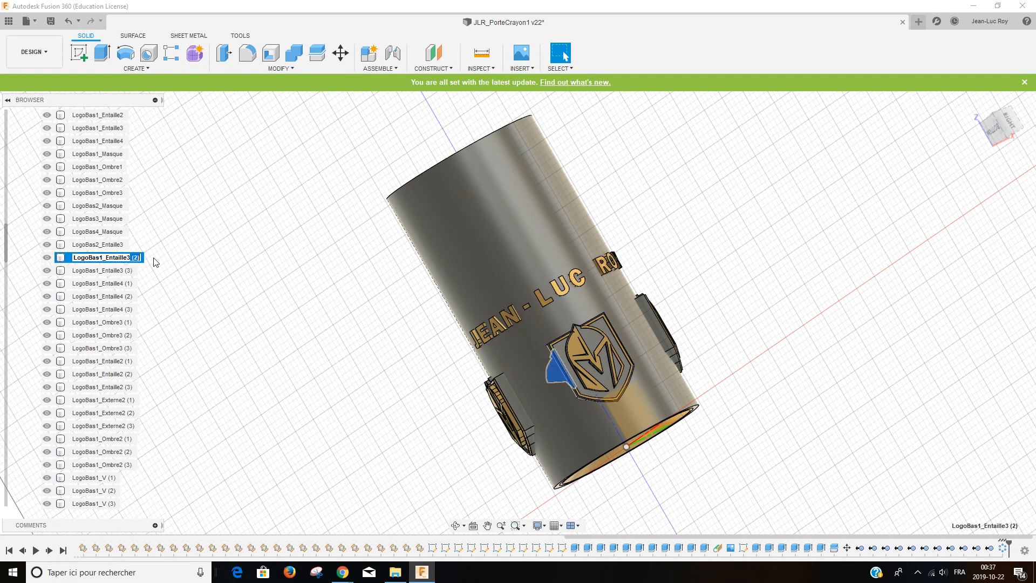
{"action": "key", "text": "BackSpace"}
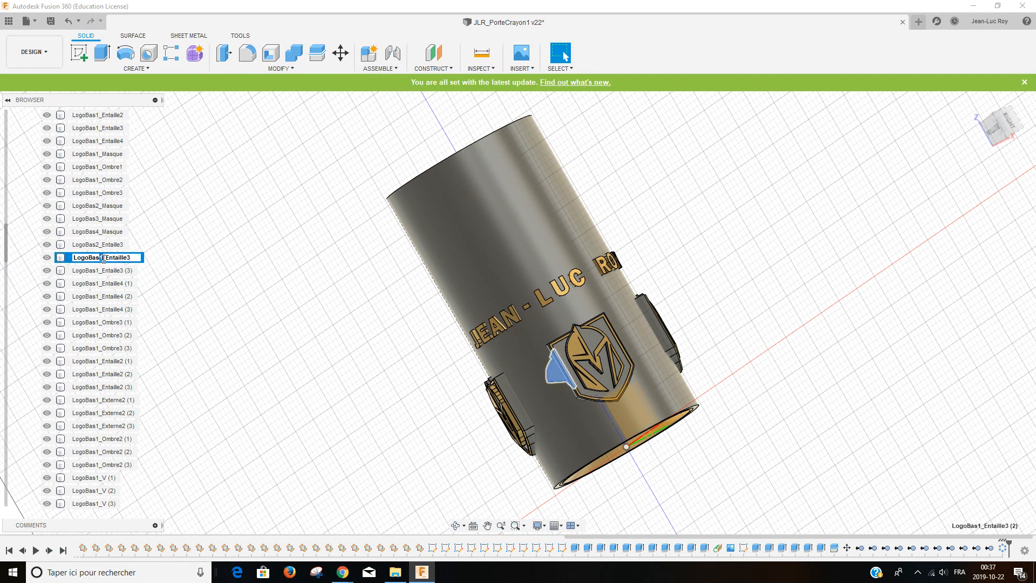
{"action": "left_click", "coordinate": [135, 270]}
{"action": "double_click", "coordinate": [137, 270]}
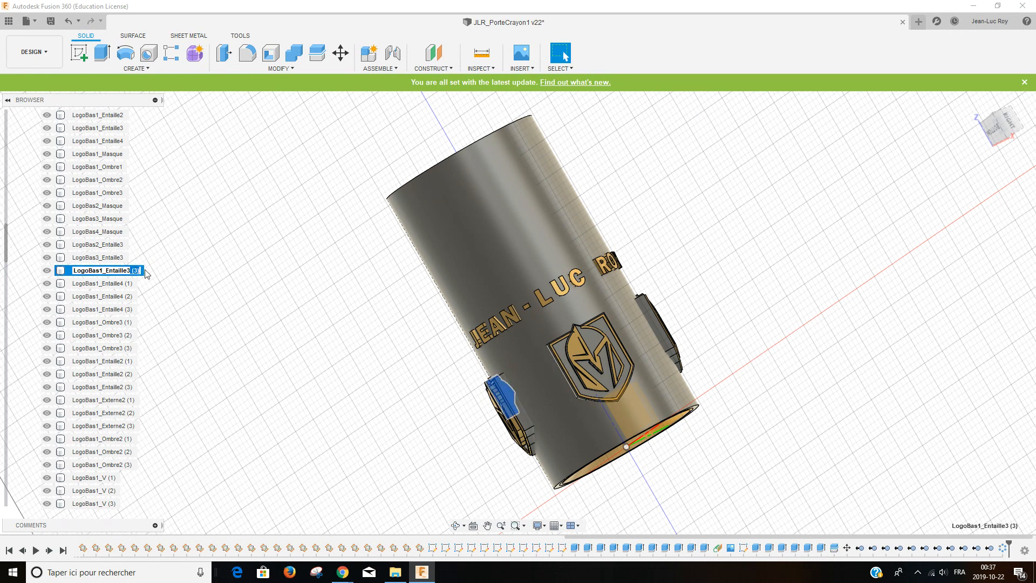
{"action": "key", "text": "BackSpace"}
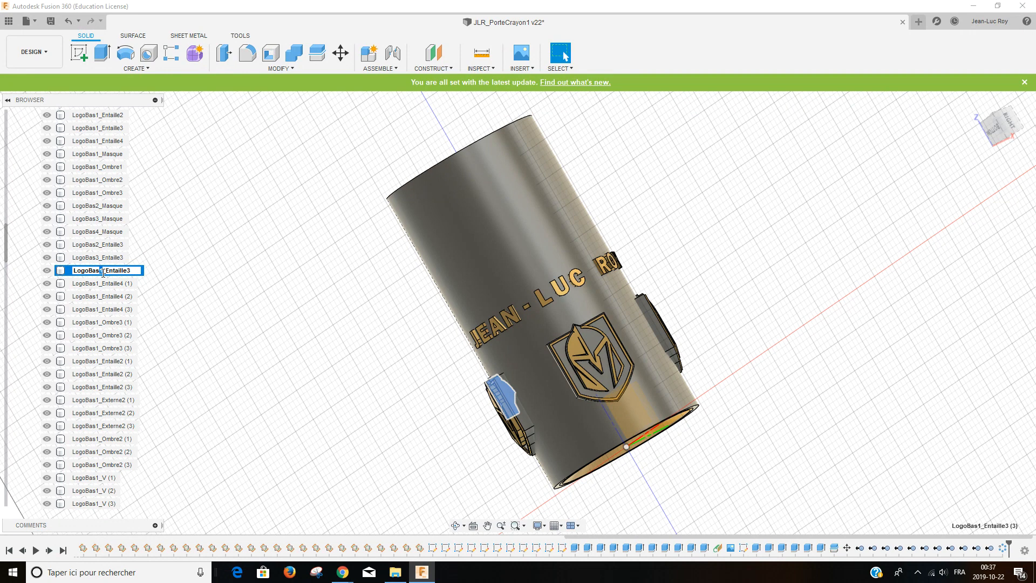
{"action": "type", "text": "4"}
{"action": "left_click", "coordinate": [153, 280]}
Rename the body LogoBas1_Entaille4 (1) as LogoBas2_Entaille4
{"action": "left_click", "coordinate": [128, 287]}
{"action": "left_click", "coordinate": [128, 289]}
{"action": "left_click", "coordinate": [138, 283]}
{"action": "key", "text": "BackSpace"}
{"action": "key", "text": "BackSpace"}
{"action": "key", "text": "BackSpace"}
{"action": "key", "text": "BackSpace"}
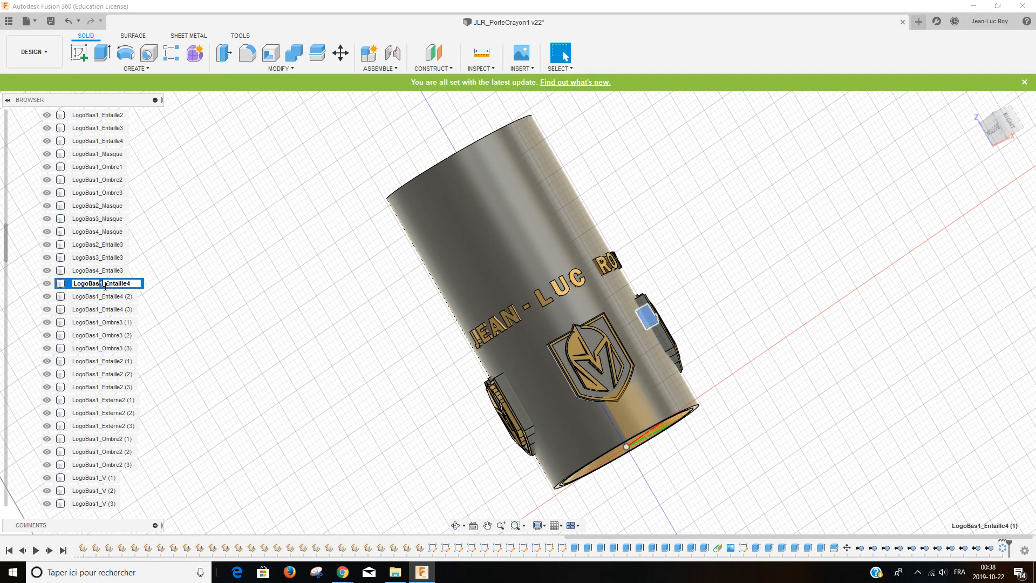
{"action": "type", "text": "2"}
{"action": "left_click", "coordinate": [133, 297]}
Rename the body LogoBas1_Entaille4 (2) as LogoBas3_Entaille4
{"action": "left_click", "coordinate": [134, 295]}
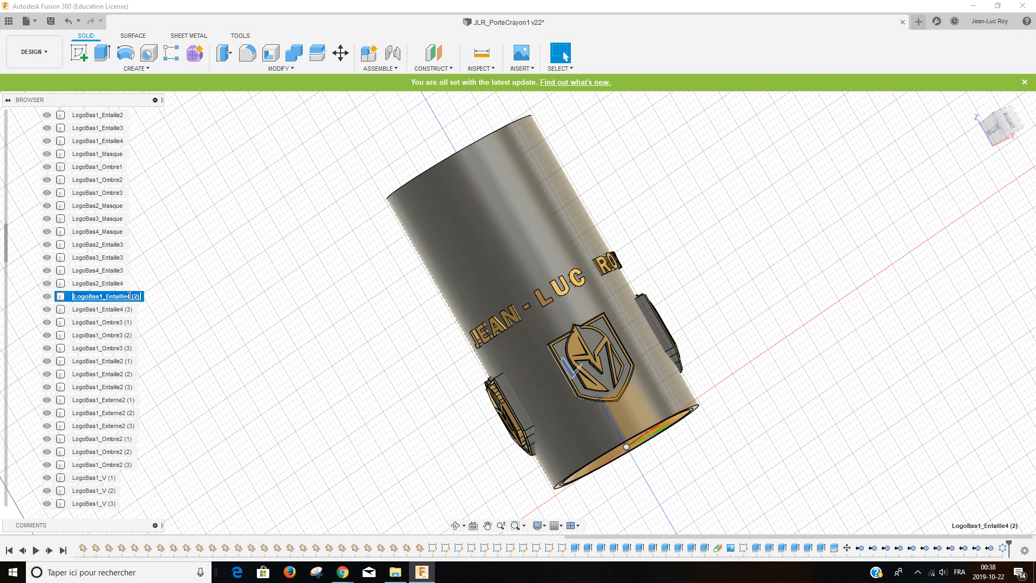
{"action": "double_click", "coordinate": [134, 295]}
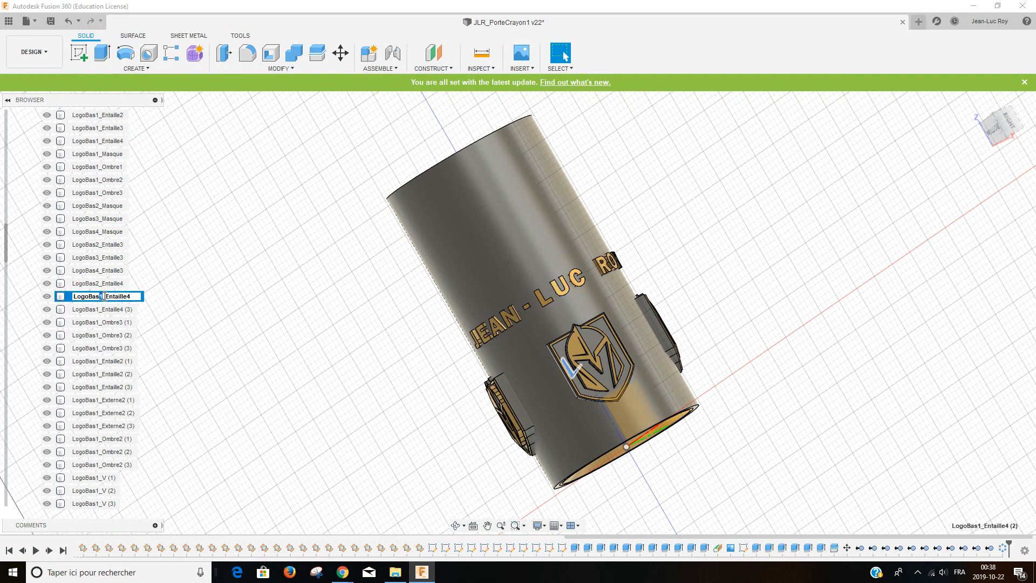
{"action": "type", "text": "3"}
{"action": "left_click", "coordinate": [132, 309]}
Rename the body LogoBas1_Entaille4 (3) as LogoBas4_Entaille4
{"action": "left_click", "coordinate": [132, 309]}
{"action": "double_click", "coordinate": [135, 309]}
{"action": "key", "text": "BackSpace"}
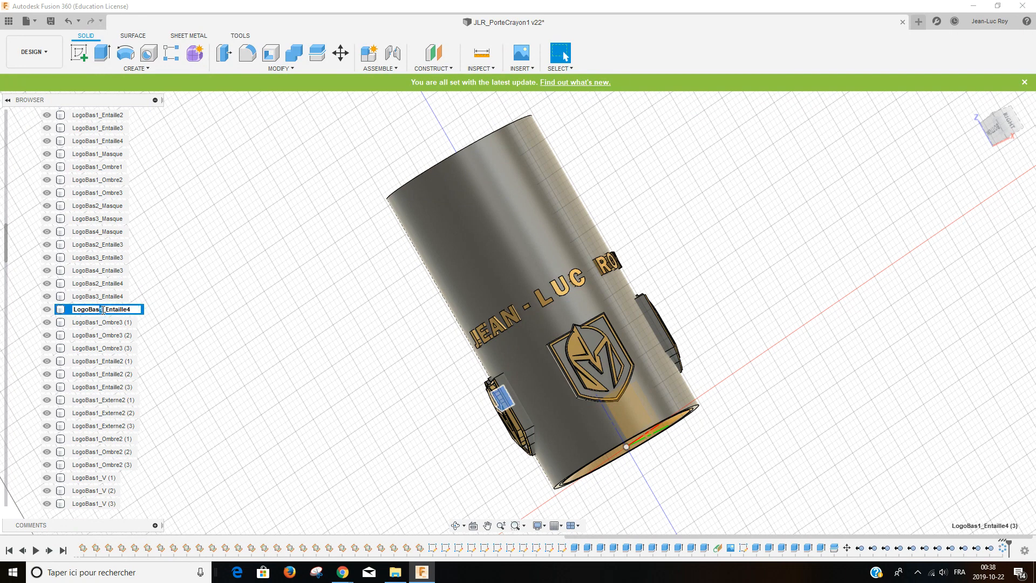
{"action": "type", "text": "4"}
{"action": "left_click", "coordinate": [185, 318]}
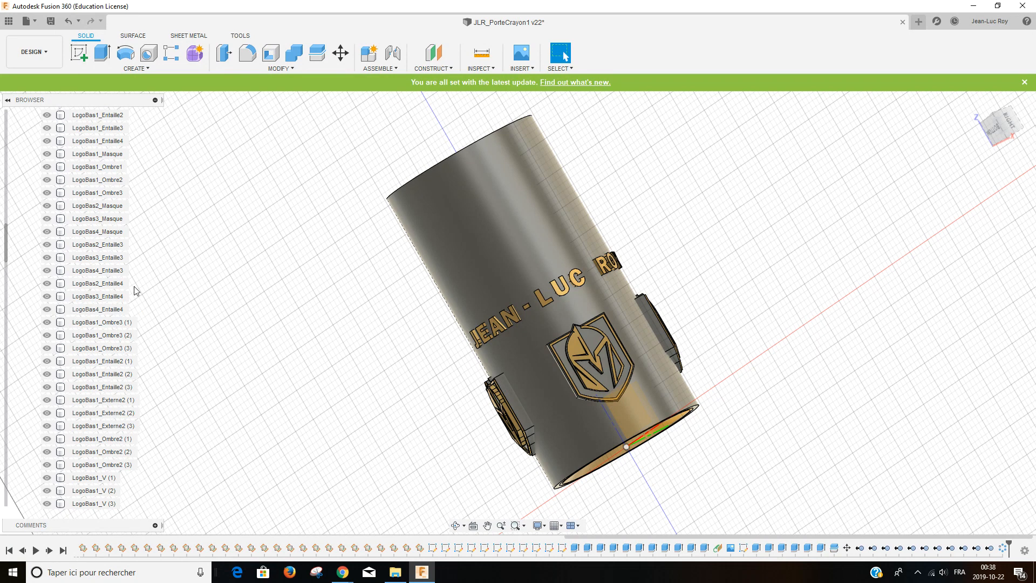
Rename the body LogoBas1_Ombre3 (1) as LogoBas2_Ombre3
{"action": "scroll", "coordinate": [123, 364], "scroll_direction": "down", "scroll_amount": 4}
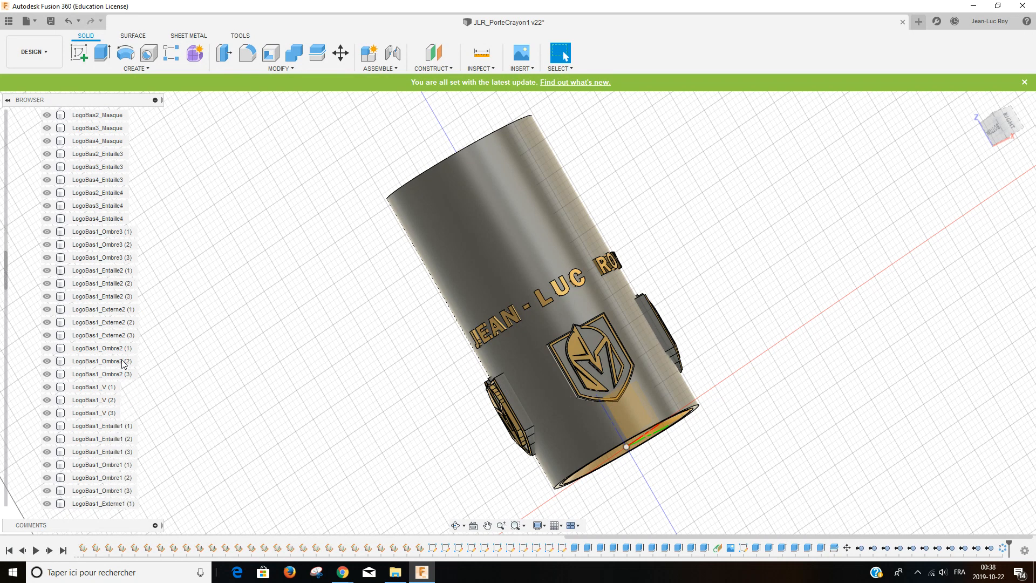
{"action": "scroll", "coordinate": [123, 363], "scroll_direction": "up", "scroll_amount": 3}
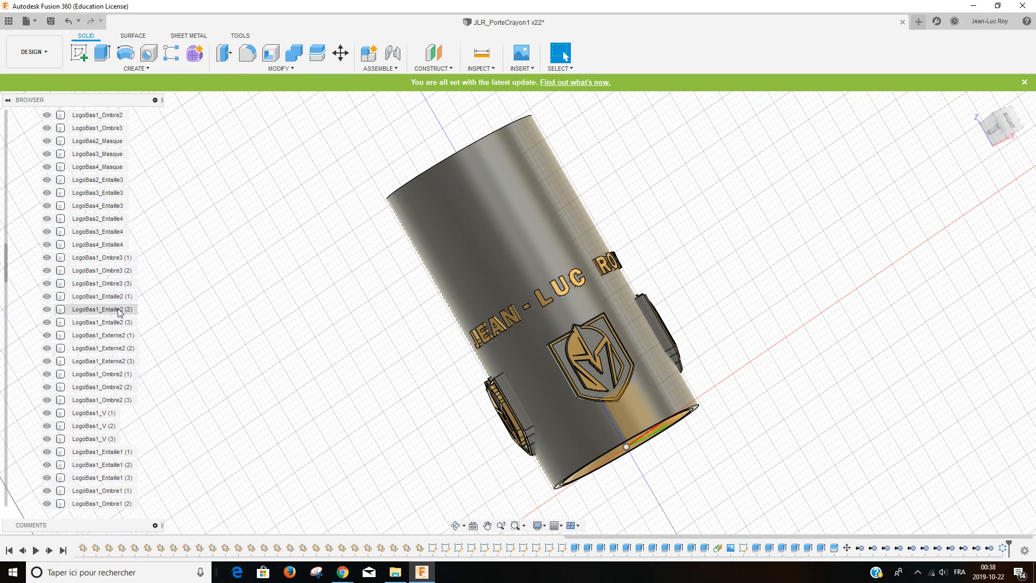
{"action": "left_click", "coordinate": [123, 258]}
{"action": "left_click", "coordinate": [123, 259]}
{"action": "left_click_drag", "start_coordinate": [129, 258], "coordinate": [149, 260]}
{"action": "key", "text": "BackSpace"}
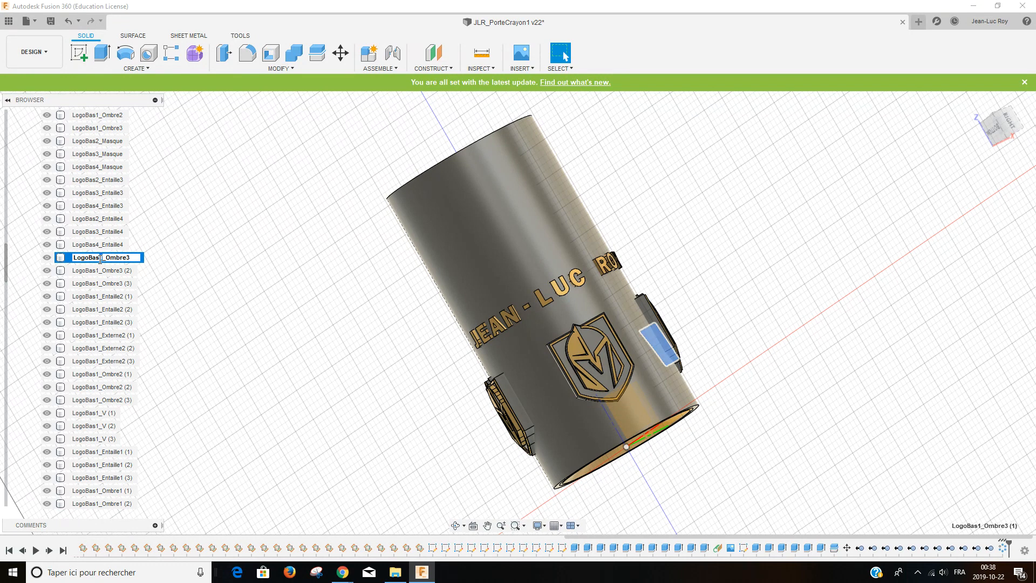
{"action": "type", "text": "2"}
Rename the bodies LogoBas1_Ombre3 (2) and LogoBas1_Ombre3 (3) as LogoBas3_Ombre3 and LogoBas4_Ombre3
{"action": "left_click", "coordinate": [112, 272]}
{"action": "left_click", "coordinate": [127, 271]}
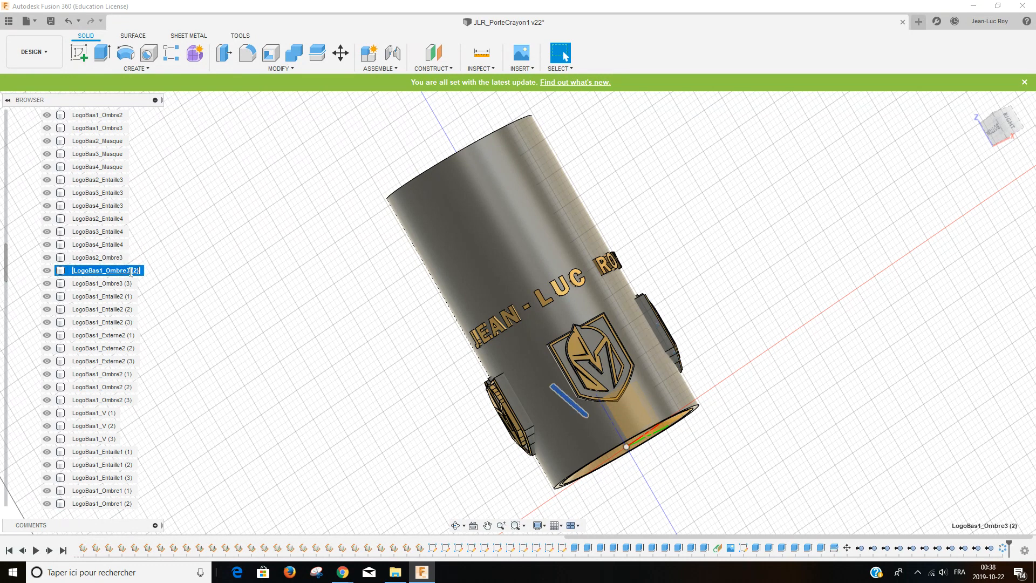
{"action": "left_click_drag", "start_coordinate": [132, 271], "coordinate": [150, 274]}
{"action": "key", "text": "BackSpace"}
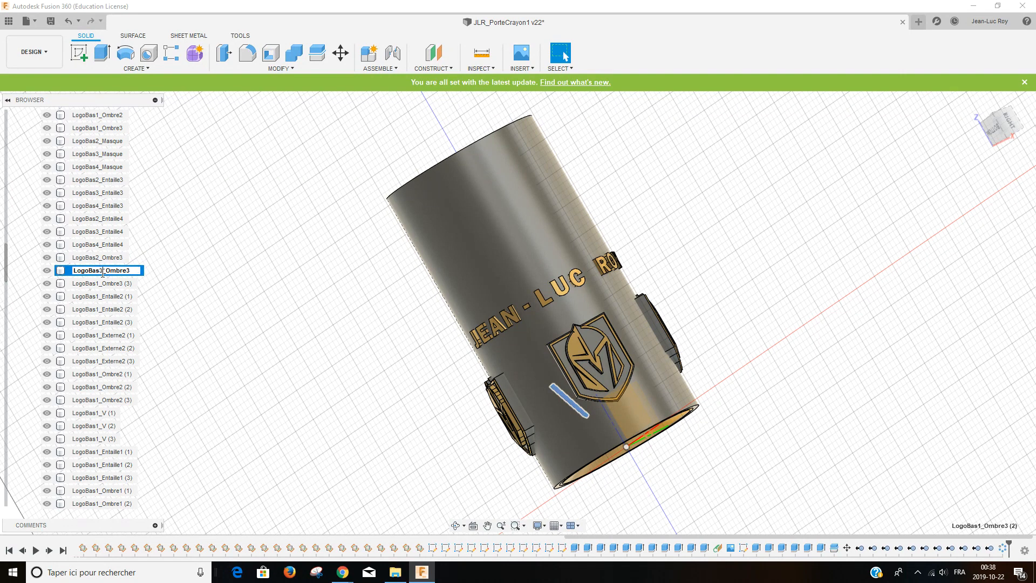
{"action": "left_click", "coordinate": [102, 285]}
{"action": "left_click", "coordinate": [122, 287]}
{"action": "left_click", "coordinate": [133, 285]}
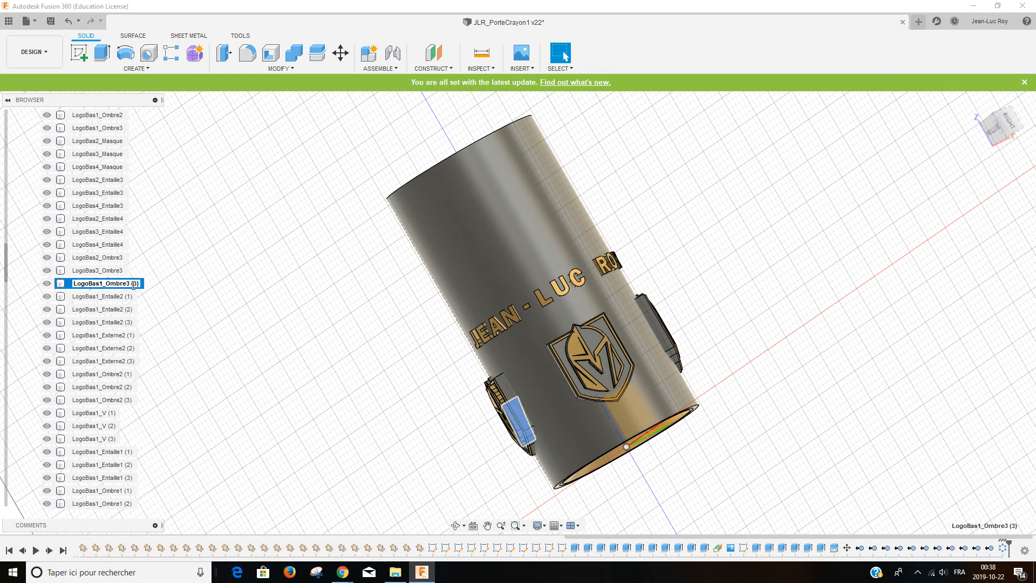
{"action": "left_click_drag", "start_coordinate": [131, 286], "coordinate": [170, 288]}
{"action": "key", "text": "BackSpace"}
{"action": "type", "text": "4"}
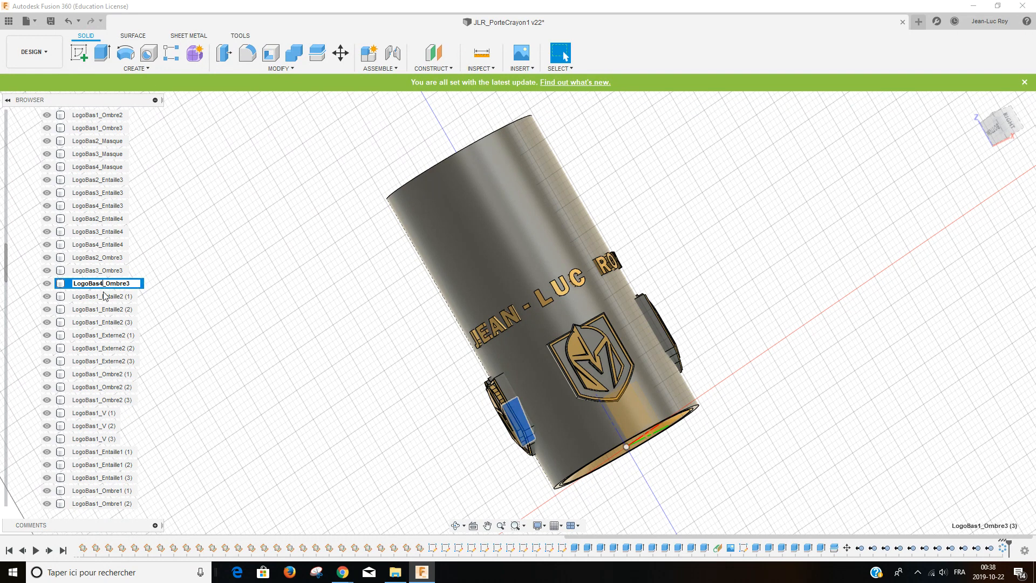
Rename the body LogoBas1_Entaille2 (1) as LogoBas2_Entaille2
{"action": "left_click", "coordinate": [132, 296]}
{"action": "left_click", "coordinate": [132, 296]}
{"action": "left_click_drag", "start_coordinate": [131, 296], "coordinate": [148, 295]}
{"action": "key", "text": "BackSpace"}
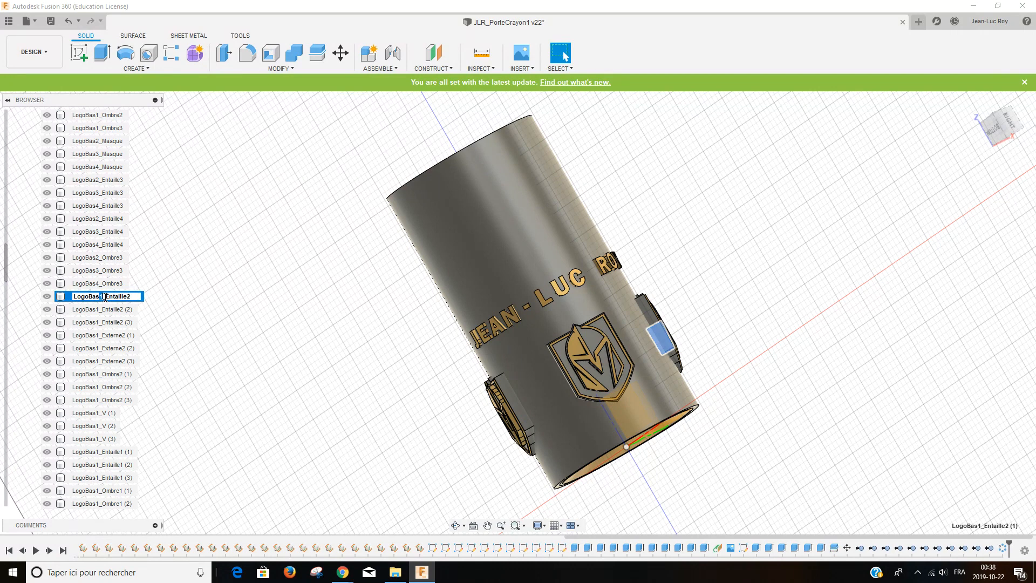
{"action": "left_click_drag", "start_coordinate": [104, 297], "coordinate": [101, 296]}
{"action": "type", "text": "2"}
Rename the bodies LogoBas1_Entaille2 (2) and LogoBas1_Entaille2 (3) as LogoBas3_Entaille2 and LogoBas4_Entaille2
{"action": "double_click", "coordinate": [131, 309]}
{"action": "left_click_drag", "start_coordinate": [131, 311], "coordinate": [152, 312]}
{"action": "key", "text": "BackSpace"}
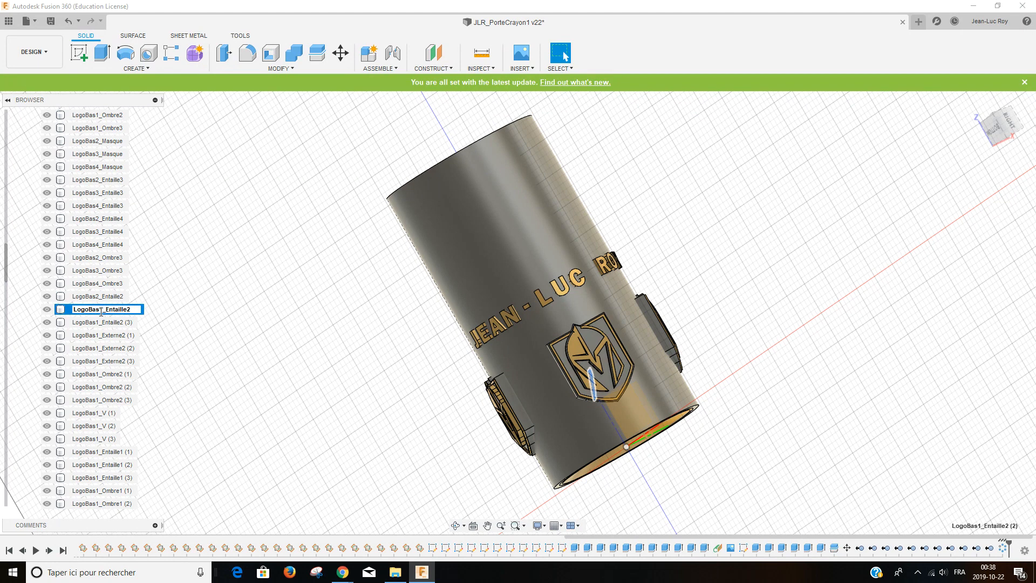
{"action": "left_click", "coordinate": [108, 323]}
{"action": "left_click", "coordinate": [124, 324]}
{"action": "left_click", "coordinate": [132, 322]}
{"action": "left_click_drag", "start_coordinate": [132, 322], "coordinate": [157, 323]}
{"action": "key", "text": "BackSpace"}
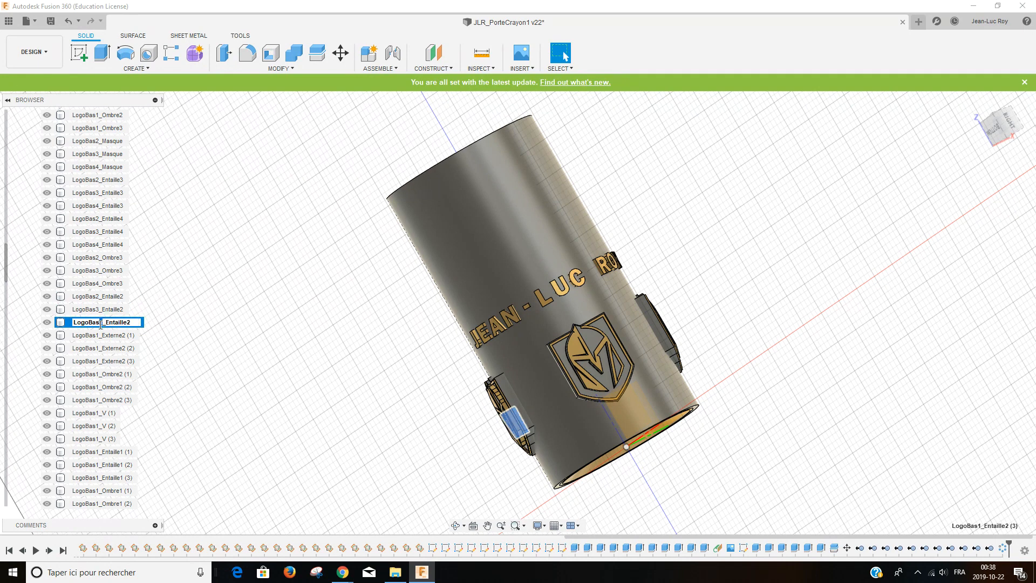
{"action": "type", "text": "4"}
{"action": "left_click", "coordinate": [144, 338]}
Rename the body LogoBas1_Externe2 (1) as LogoBas2_Externe2
{"action": "scroll", "coordinate": [128, 336], "scroll_direction": "down", "scroll_amount": 2}
{"action": "scroll", "coordinate": [130, 337], "scroll_direction": "down", "scroll_amount": 2}
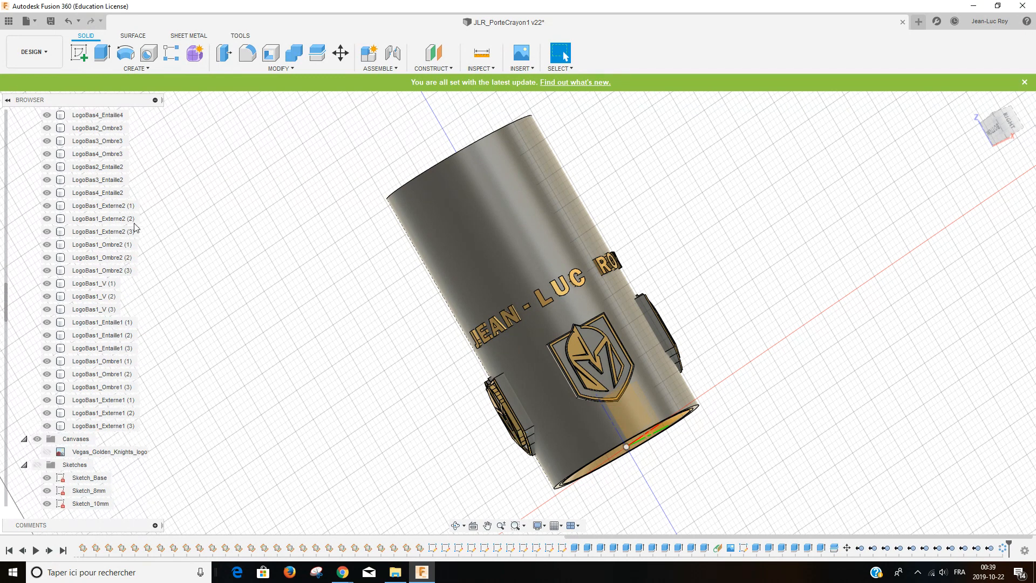
{"action": "left_click", "coordinate": [131, 208]}
{"action": "double_click", "coordinate": [130, 207]}
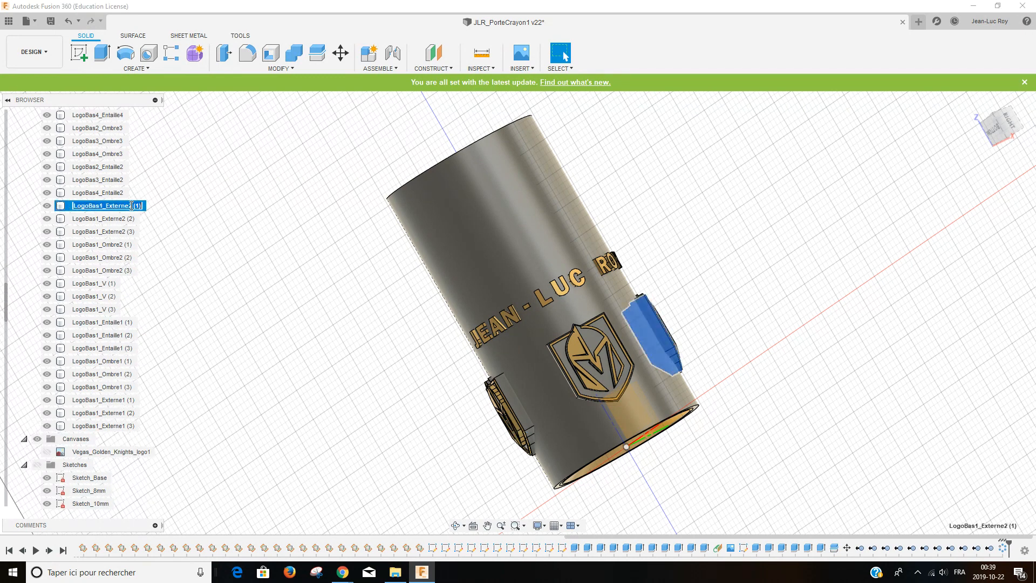
{"action": "left_click_drag", "start_coordinate": [133, 206], "coordinate": [145, 209]}
{"action": "key", "text": "BackSpace"}
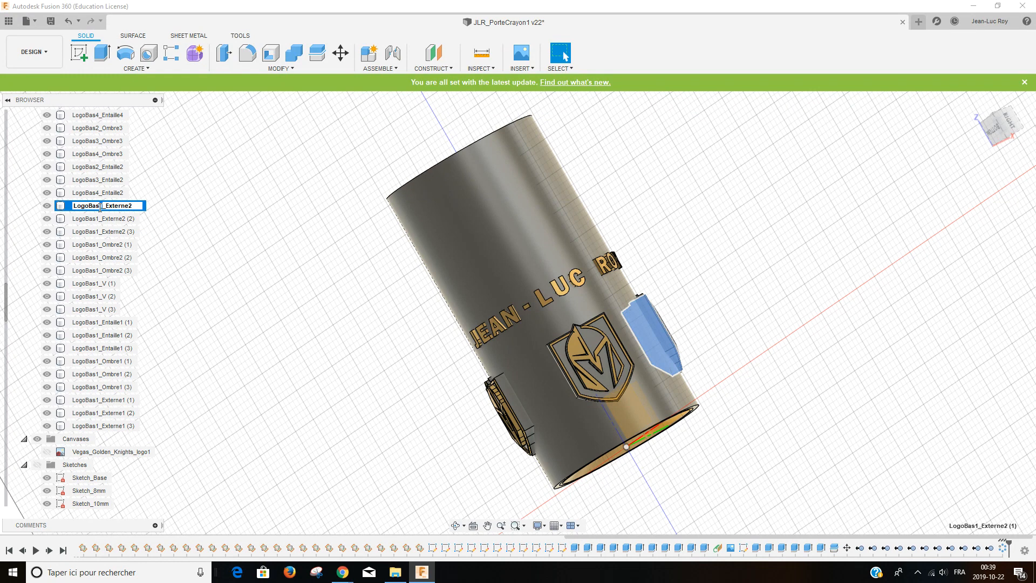
{"action": "type", "text": "2"}
Rename the bodies LogoBas1_Externe2 (2) and LogoBas1_Externe2 (3) as LogoBas3_Externe2 and LogoBas4_Externe2
{"action": "double_click", "coordinate": [131, 220]}
{"action": "left_click_drag", "start_coordinate": [132, 219], "coordinate": [155, 217]}
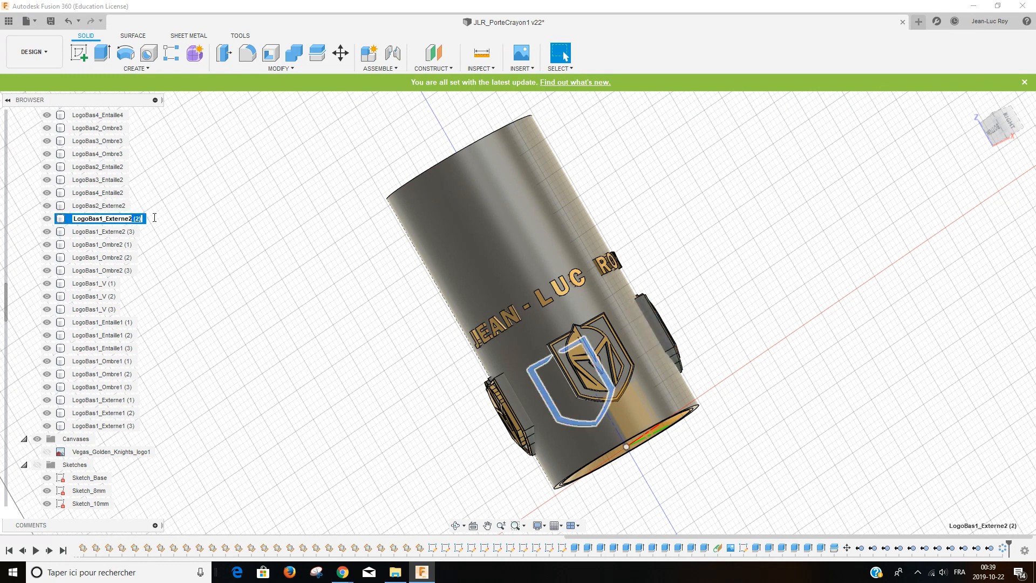
{"action": "key", "text": "BackSpace"}
{"action": "type", "text": "3"}
{"action": "double_click", "coordinate": [132, 232]}
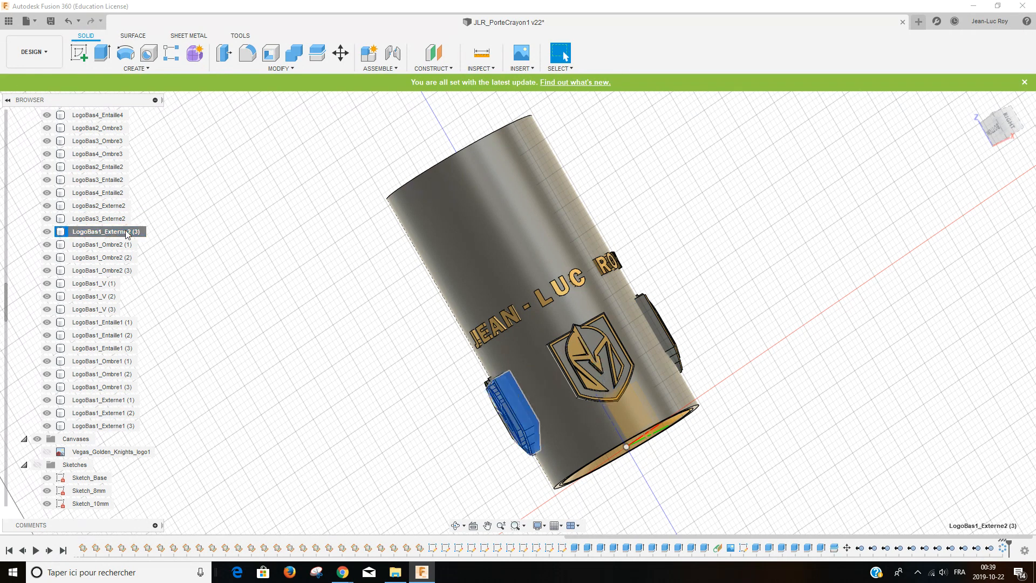
{"action": "left_click_drag", "start_coordinate": [132, 231], "coordinate": [149, 231]}
{"action": "key", "text": "BackSpace"}
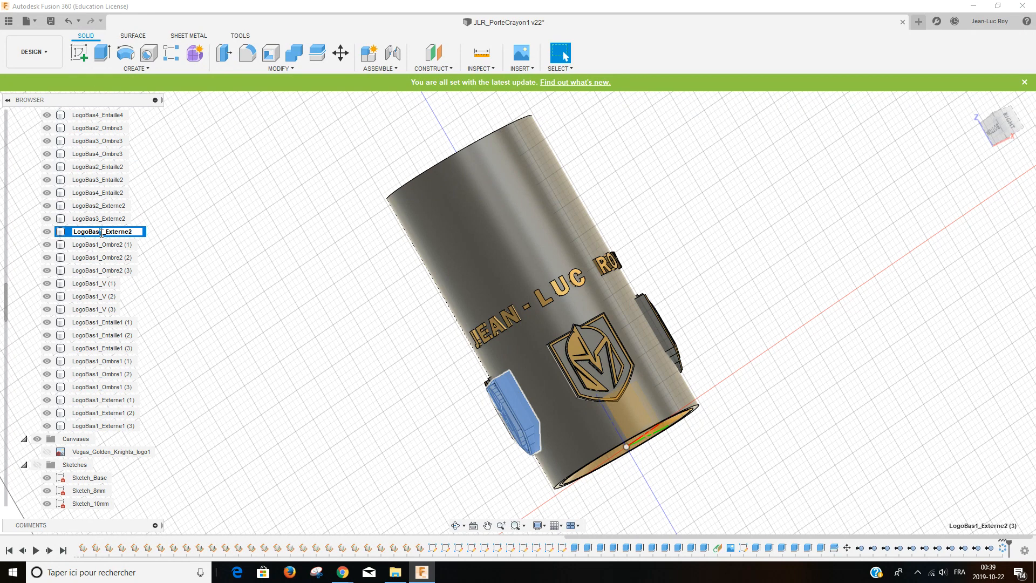
{"action": "type", "text": "4"}
Rename the body LogoBas1_Ombre2 (1) as LogoBas2_Ombre2
{"action": "double_click", "coordinate": [133, 245]}
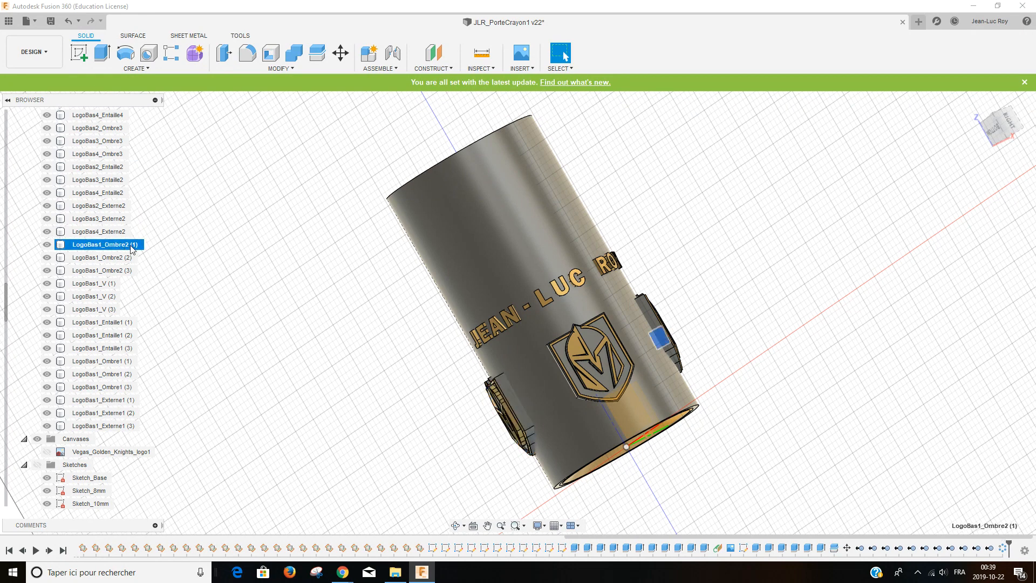
{"action": "left_click_drag", "start_coordinate": [132, 245], "coordinate": [146, 246]}
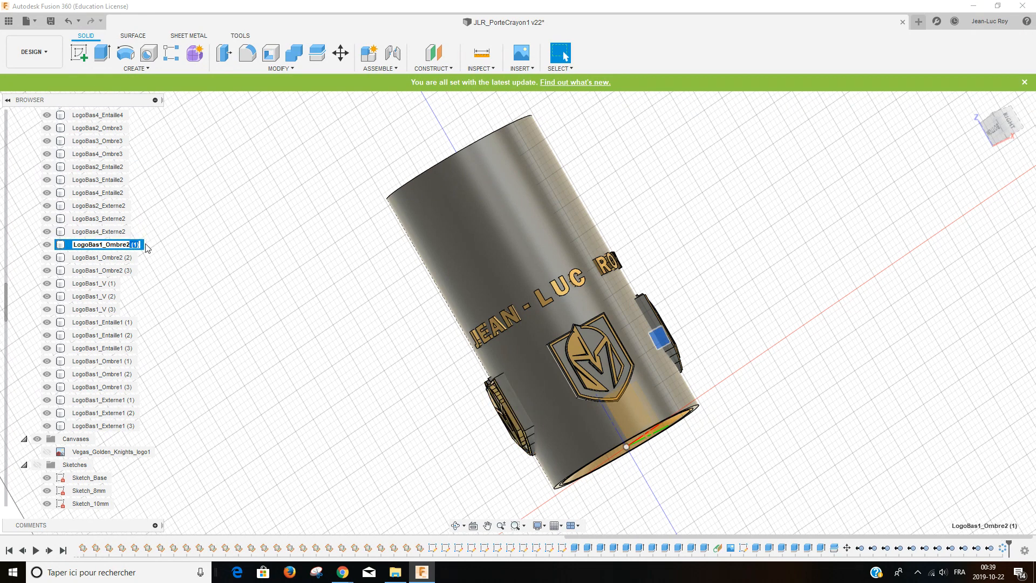
{"action": "key", "text": "BackSpace"}
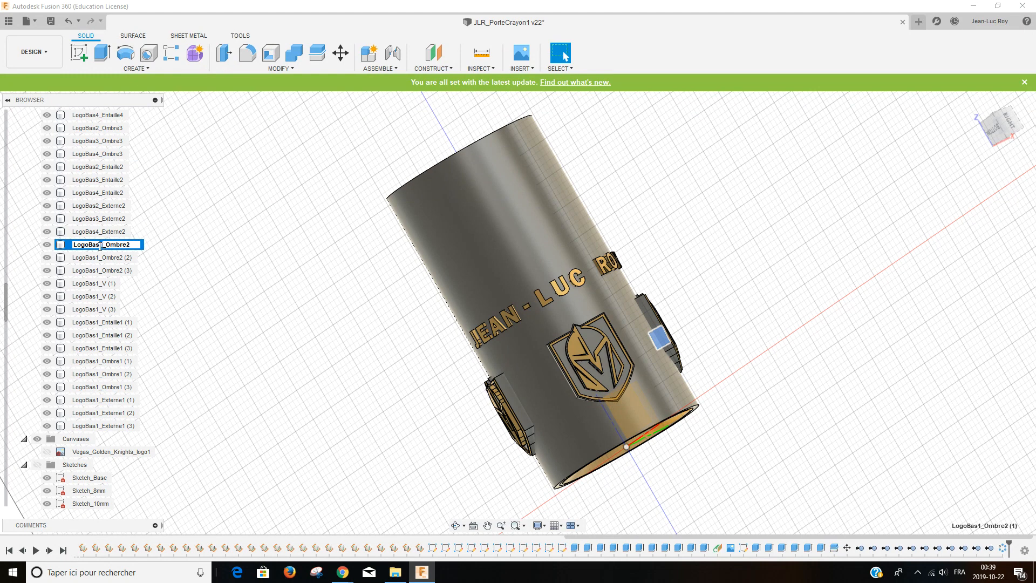
Rename the bodies LogoBas1_Ombre2 (2) and LogoBas1_Ombre2 (3) as LogoBas3_Ombre2 and LogoBas4_Ombre2
{"action": "double_click", "coordinate": [127, 259]}
{"action": "left_click_drag", "start_coordinate": [130, 258], "coordinate": [167, 257]}
{"action": "key", "text": "BackSpace"}
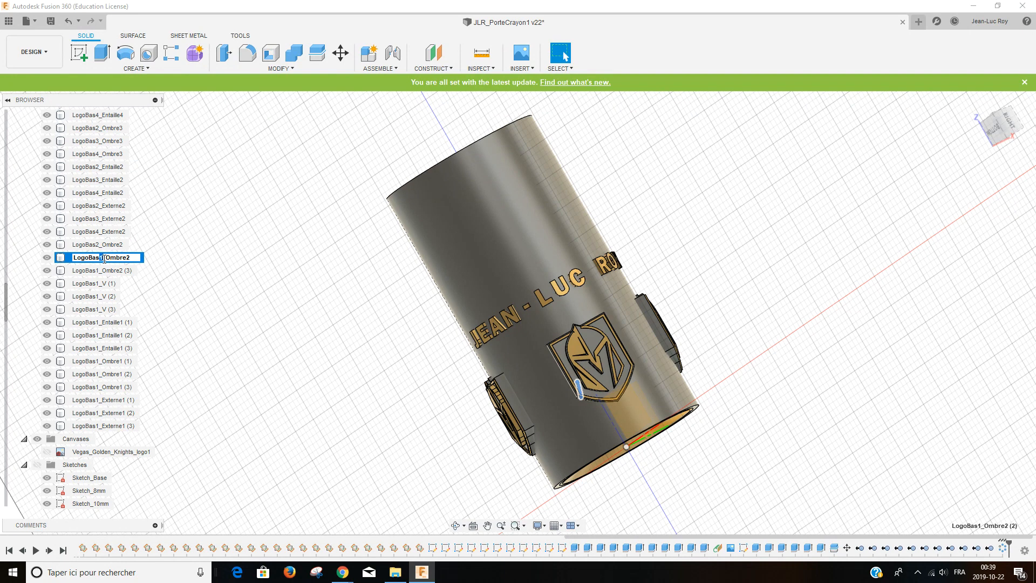
{"action": "double_click", "coordinate": [113, 270]}
{"action": "left_click_drag", "start_coordinate": [131, 270], "coordinate": [169, 273]}
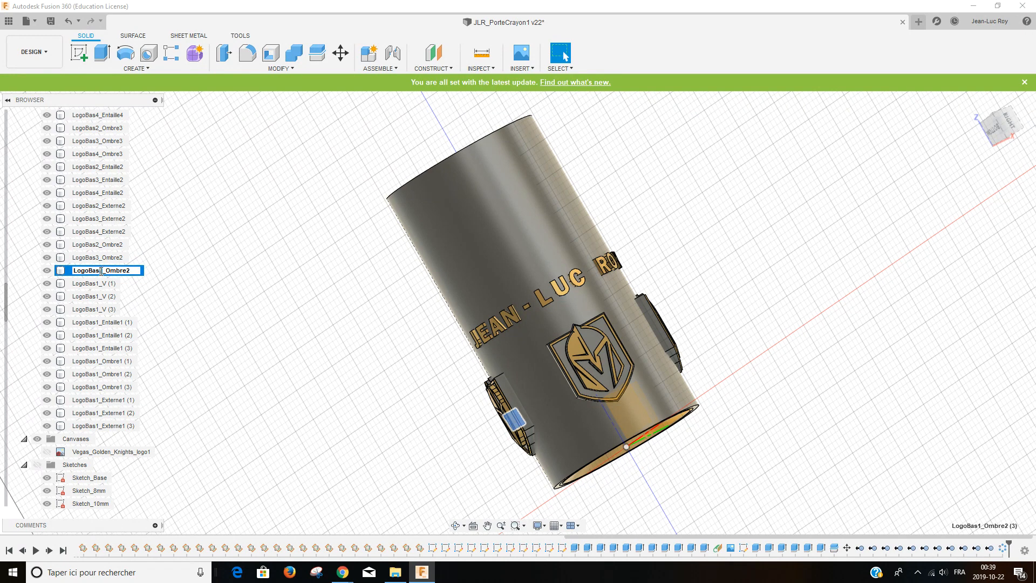
{"action": "type", "text": "4"}
Rename the body LogoBas1_V (1) as LogoBas2_V
{"action": "left_click", "coordinate": [114, 286]}
{"action": "left_click", "coordinate": [115, 284]}
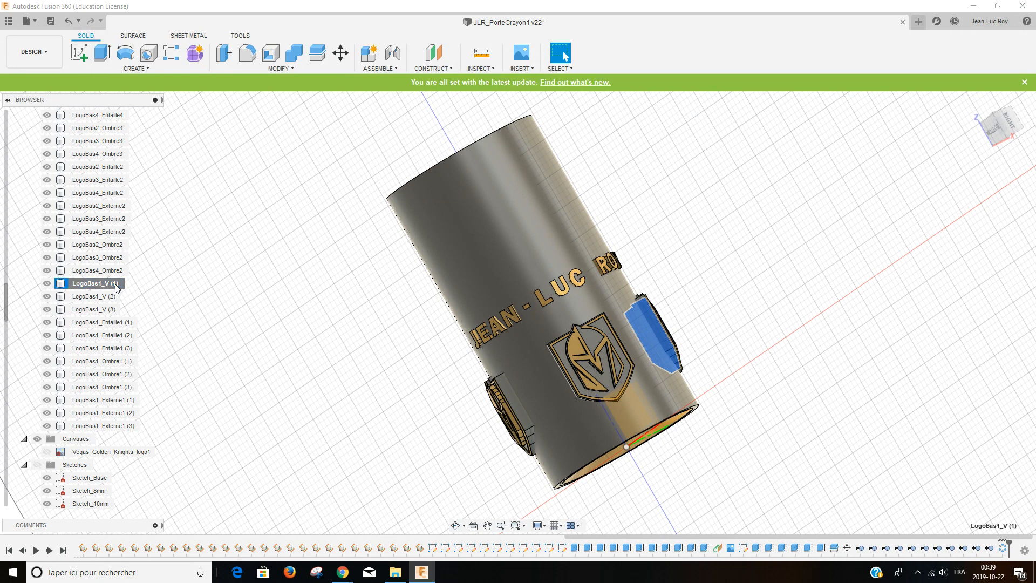
{"action": "left_click_drag", "start_coordinate": [111, 285], "coordinate": [125, 285]}
{"action": "key", "text": "BackSpace"}
{"action": "type", "text": "2"}
Rename the body LogoBas1_V (2) as LogoBas3_V
{"action": "left_click", "coordinate": [108, 300]}
{"action": "left_click", "coordinate": [112, 298]}
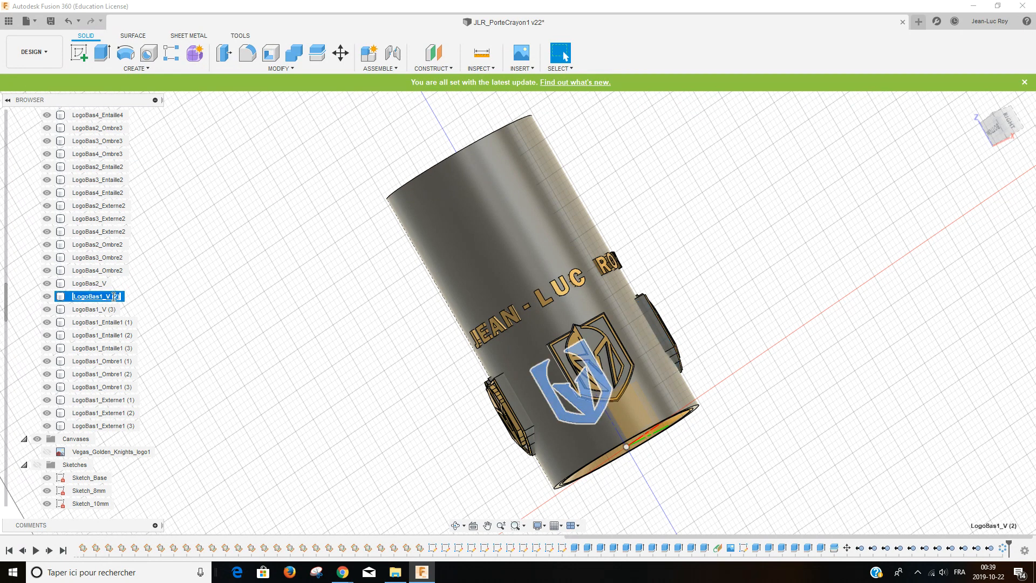
{"action": "mouse_move", "coordinate": [110, 296]}
{"action": "left_mouse_down"}
{"action": "mouse_move", "coordinate": [125, 296]}
{"action": "mouse_move", "coordinate": [99, 296]}
{"action": "left_mouse_up"}
{"action": "key", "text": "BackSpace"}
{"action": "type", "text": "3"}
Rename the body LogoBas1_V (3) as LogoBas4_V
{"action": "left_click", "coordinate": [108, 310]}
{"action": "left_click", "coordinate": [108, 310]}
{"action": "key", "text": "End"}
{"action": "key", "text": "BackSpace"}
{"action": "key", "text": "BackSpace"}
{"action": "key", "text": "BackSpace"}
{"action": "key", "text": "BackSpace"}
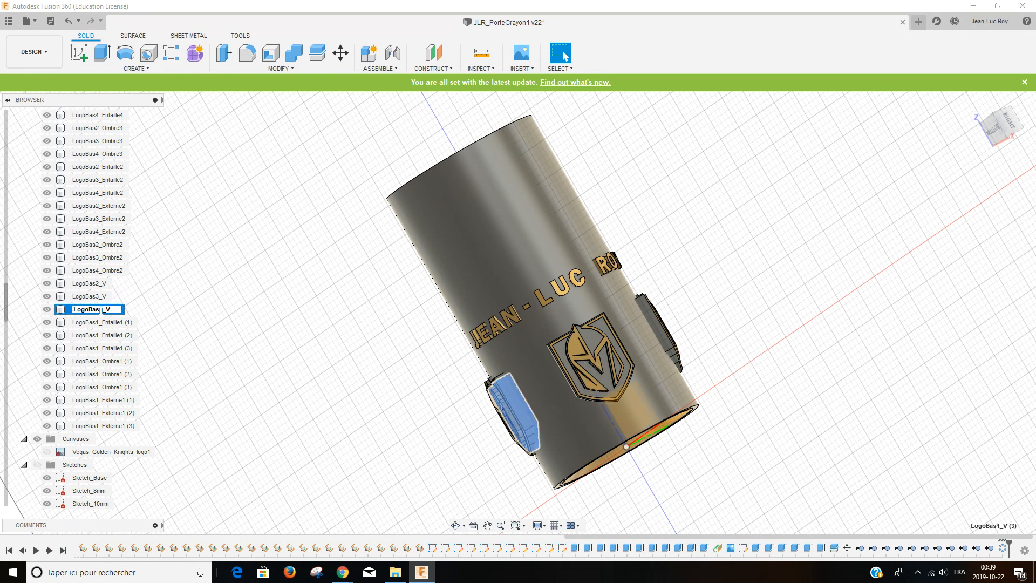
{"action": "type", "text": "4"}
Rename the body LogoBas1_Entaille1 (1) as LogoBas2_Entaille1
{"action": "left_click", "coordinate": [108, 323]}
{"action": "left_click", "coordinate": [123, 326]}
{"action": "left_click_drag", "start_coordinate": [130, 323], "coordinate": [173, 324]}
{"action": "key", "text": "BackSpace"}
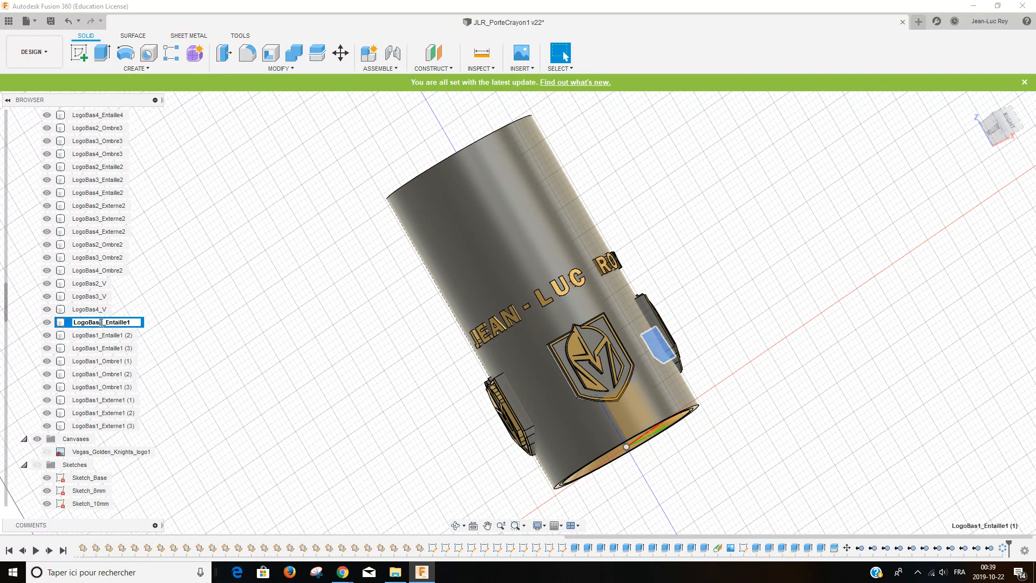
{"action": "left_click", "coordinate": [102, 323]}
{"action": "key", "text": "BackSpace"}
{"action": "type", "text": "2"}
Rename the body LogoBas1_Entaille1 (2) as LogoBas3_Entaille1
{"action": "left_click", "coordinate": [133, 337]}
{"action": "left_click", "coordinate": [132, 338]}
{"action": "left_click_drag", "start_coordinate": [130, 335], "coordinate": [150, 335]}
{"action": "key", "text": "BackSpace"}
{"action": "key", "text": "BackSpace"}
{"action": "type", "text": "1"}
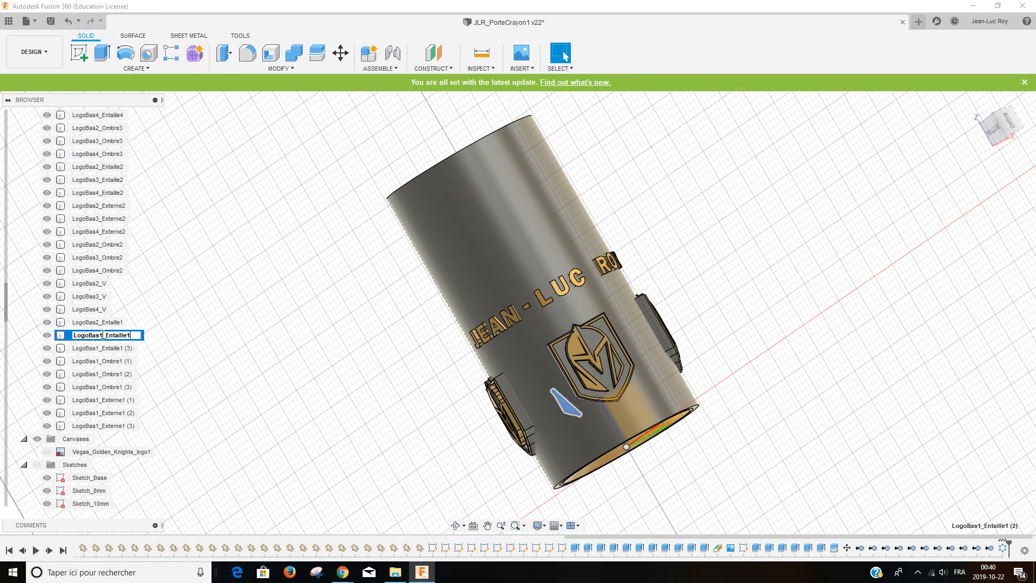
{"action": "type", "text": " (3"}
{"action": "key", "text": "Return"}
Rename the body LogoBas1_Entaille1 (3) as LogoBas4_Entaille1
{"action": "left_click", "coordinate": [127, 350]}
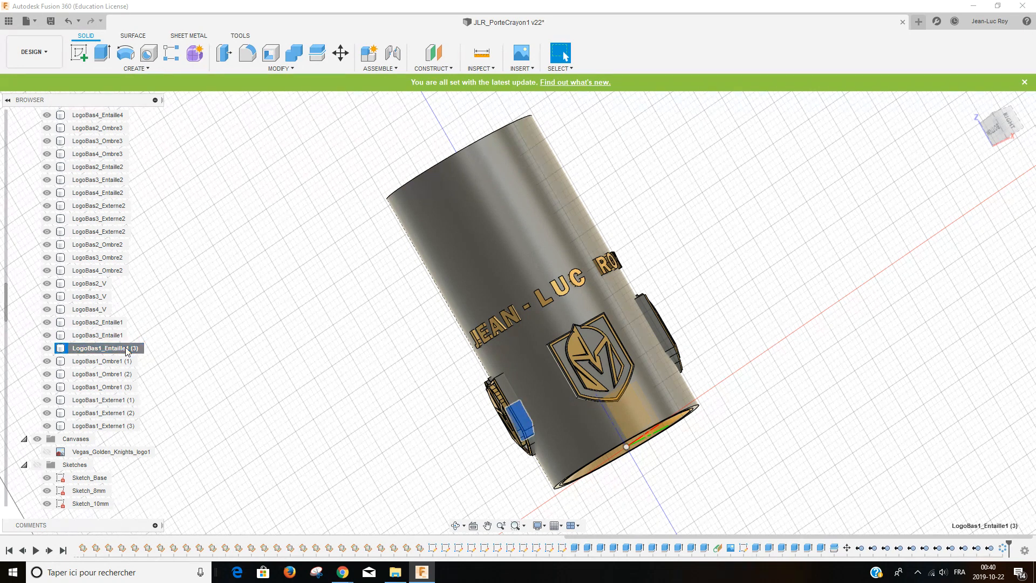
{"action": "double_click", "coordinate": [127, 350]}
{"action": "key", "text": "BackSpace"}
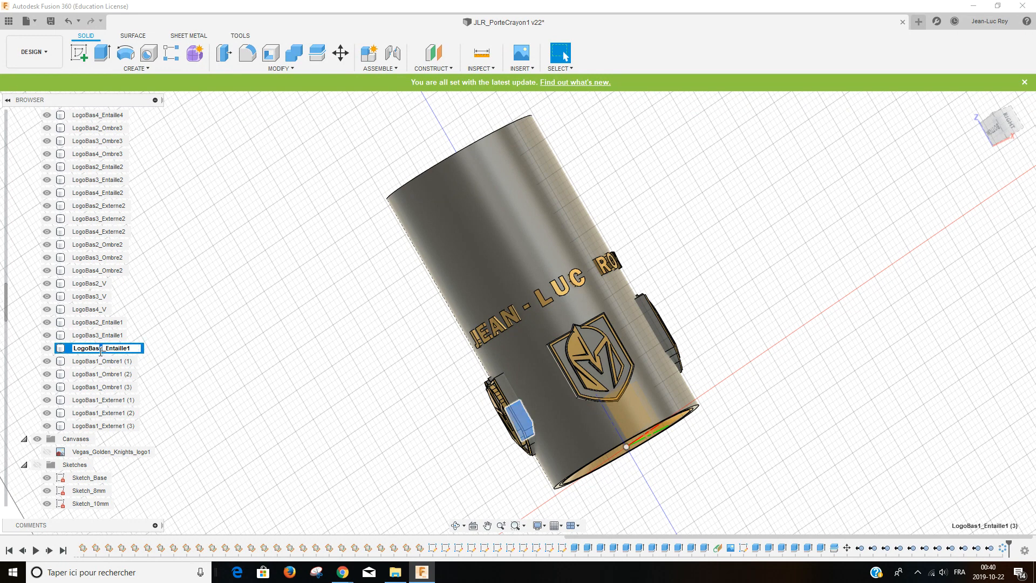
{"action": "type", "text": "4"}
{"action": "key", "text": "Return"}
Rename the body LogoBas1_Ombre1 (1) as LogoBas2_Ombre1
{"action": "left_click", "coordinate": [130, 361]}
{"action": "double_click", "coordinate": [132, 362]}
{"action": "left_click_drag", "start_coordinate": [130, 362], "coordinate": [100, 365]}
{"action": "key", "text": "BackSpace"}
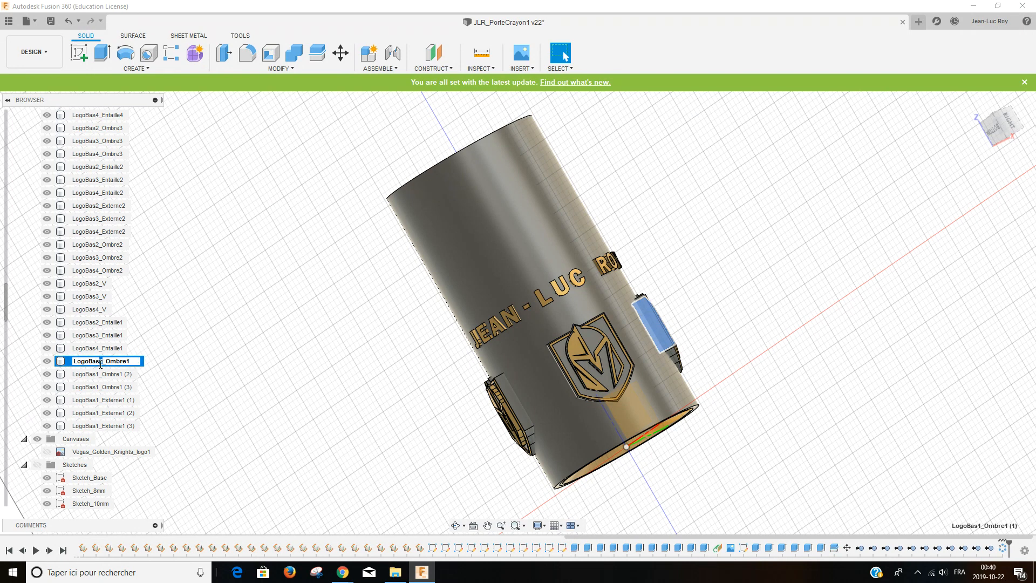
{"action": "type", "text": "2"}
Rename the bodies LogoBas1_Ombre1 (2) and LogoBas1_Ombre1 (3) as LogoBas3_Ombre1 and LogoBas4_Ombre1
{"action": "left_click", "coordinate": [125, 375]}
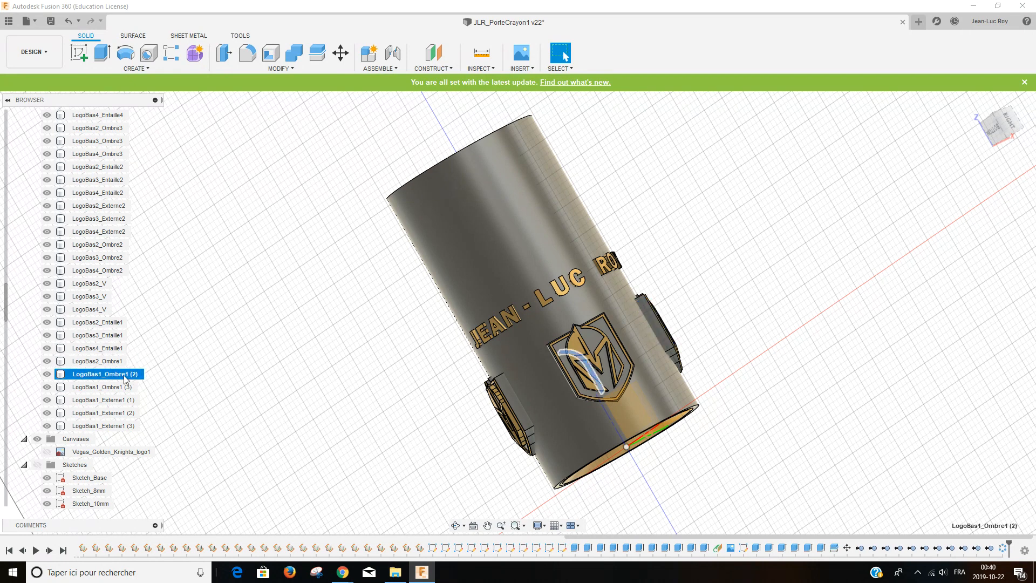
{"action": "left_click", "coordinate": [139, 374]}
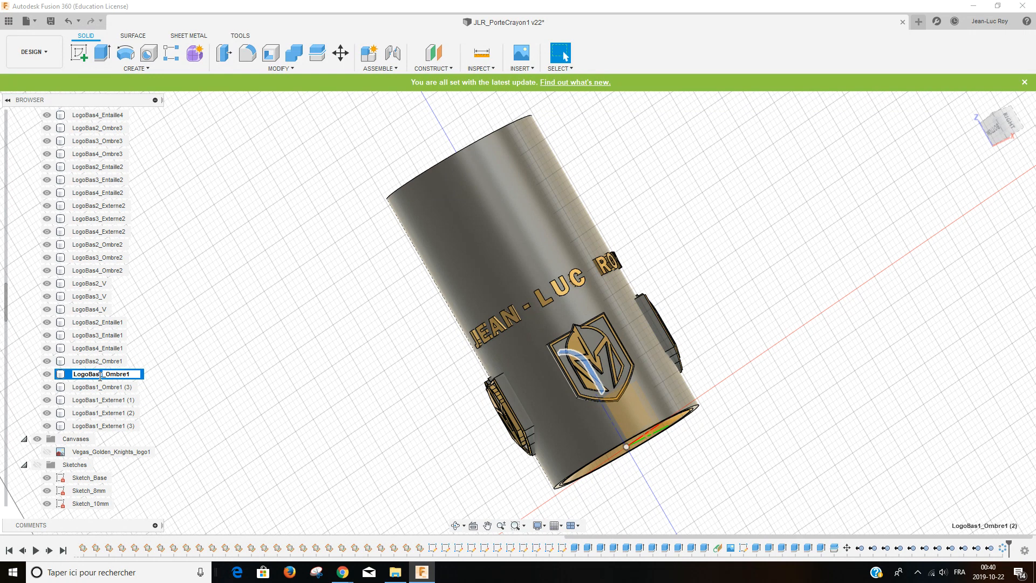
{"action": "type", "text": "3"}
{"action": "left_click", "coordinate": [124, 388]}
{"action": "left_click", "coordinate": [131, 386]}
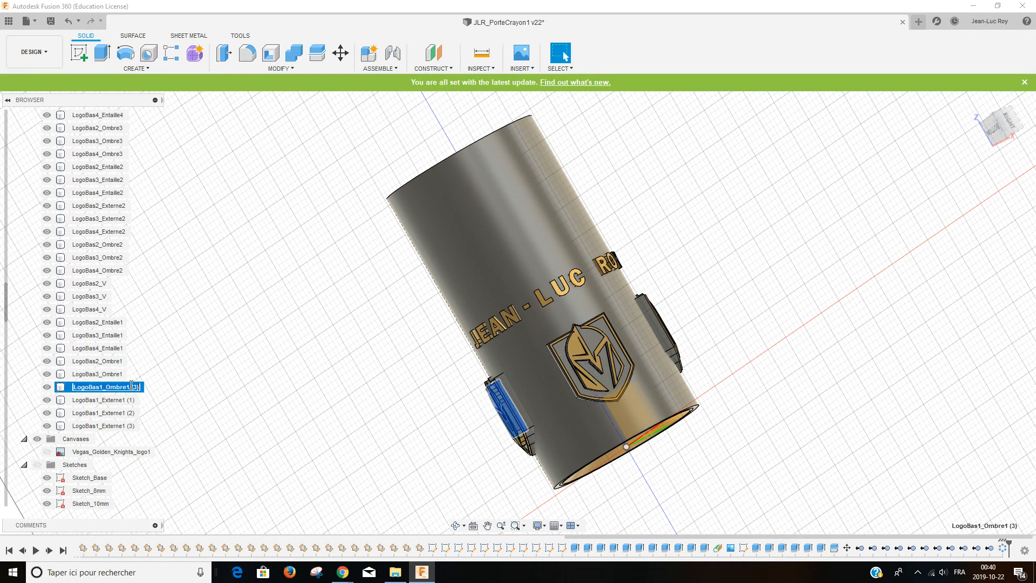
{"action": "left_click_drag", "start_coordinate": [131, 386], "coordinate": [141, 389]}
{"action": "key", "text": "BackSpace"}
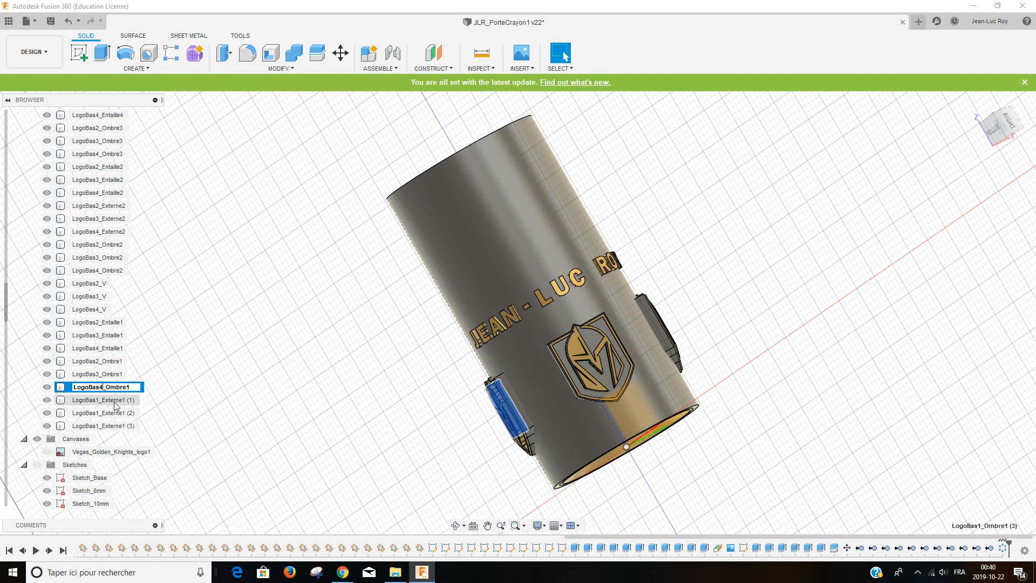
Rename the body LogoBas1_Externe1 (1) as LogoBas2_Externe1
{"action": "left_click", "coordinate": [132, 402]}
{"action": "left_click", "coordinate": [135, 404]}
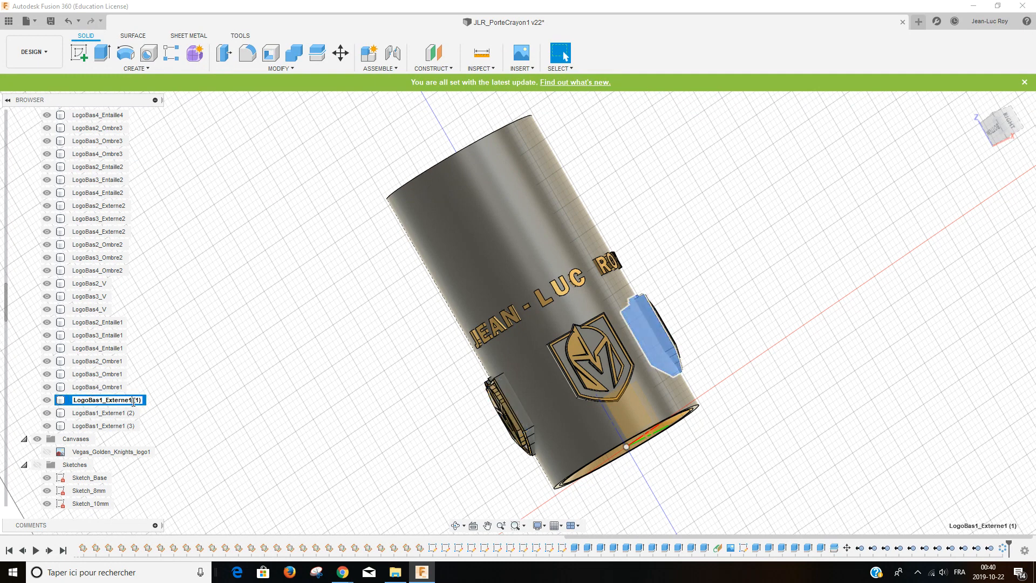
{"action": "left_click_drag", "start_coordinate": [131, 400], "coordinate": [150, 401]}
{"action": "key", "text": "BackSpace"}
{"action": "type", "text": "2"}
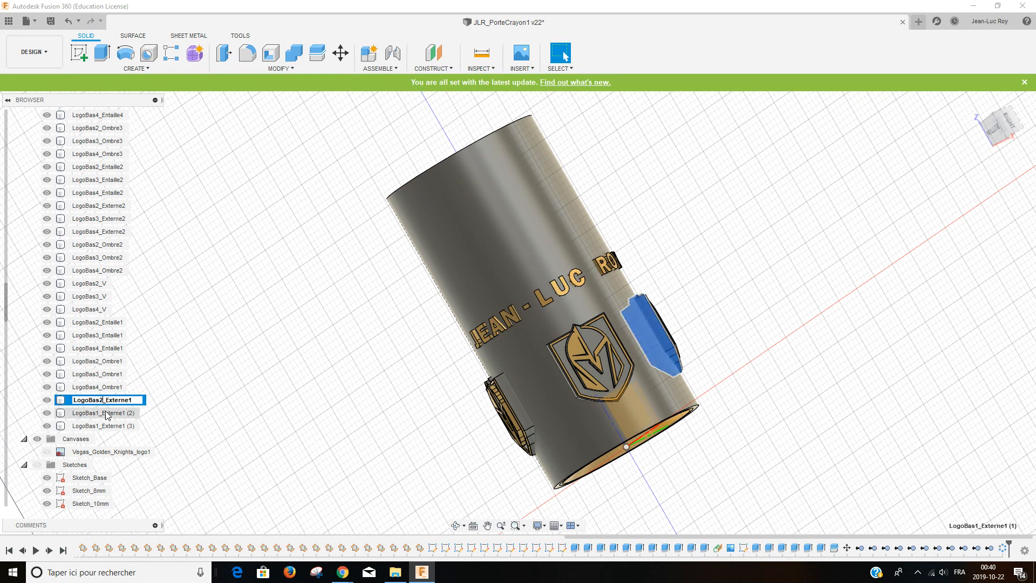
Rename the body LogoBas1_Externe1 (2) as LogoBas3_Externe1
{"action": "left_click", "coordinate": [108, 414]}
{"action": "left_click", "coordinate": [125, 414]}
{"action": "left_click_drag", "start_coordinate": [132, 412], "coordinate": [158, 412]}
{"action": "key", "text": "BackSpace"}
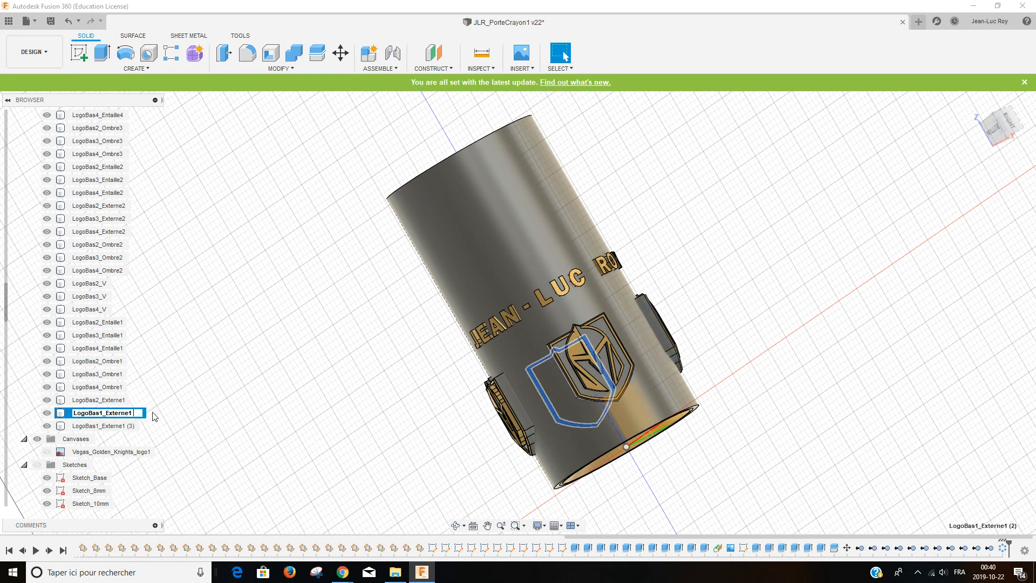
{"action": "left_click", "coordinate": [101, 415]}
{"action": "key", "text": "BackSpace"}
{"action": "type", "text": "3"}
Rename the body LogoBas1_Externe1 (3) as LogoBas4_Externe1
{"action": "left_click", "coordinate": [124, 426]}
{"action": "left_click", "coordinate": [125, 426]}
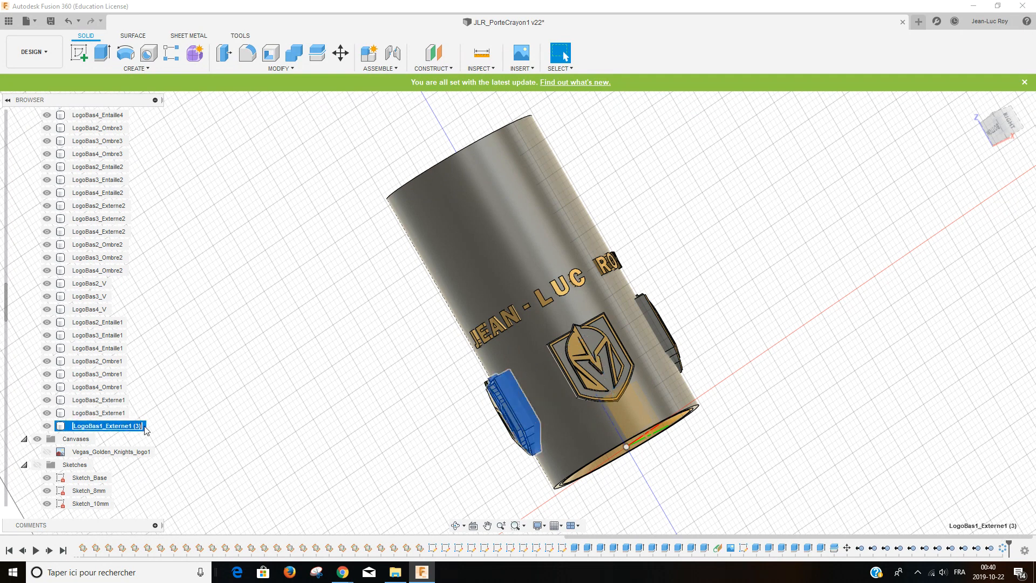
{"action": "left_click_drag", "start_coordinate": [132, 426], "coordinate": [157, 426]}
{"action": "key", "text": "BackSpace"}
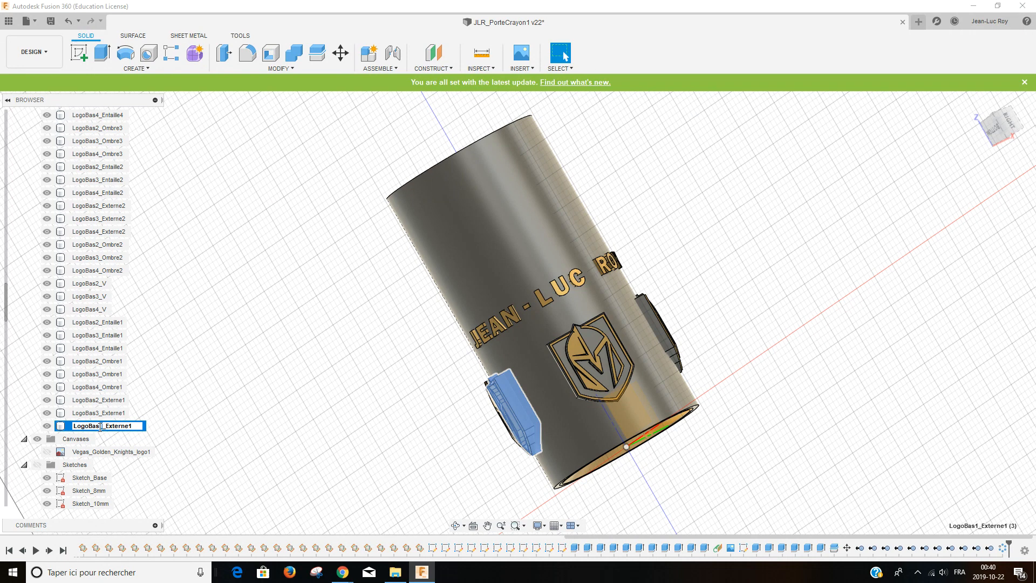
{"action": "left_click", "coordinate": [101, 426]}
{"action": "key", "text": "BackSpace"}
{"action": "type", "text": "4"}
{"action": "left_click", "coordinate": [154, 432]}
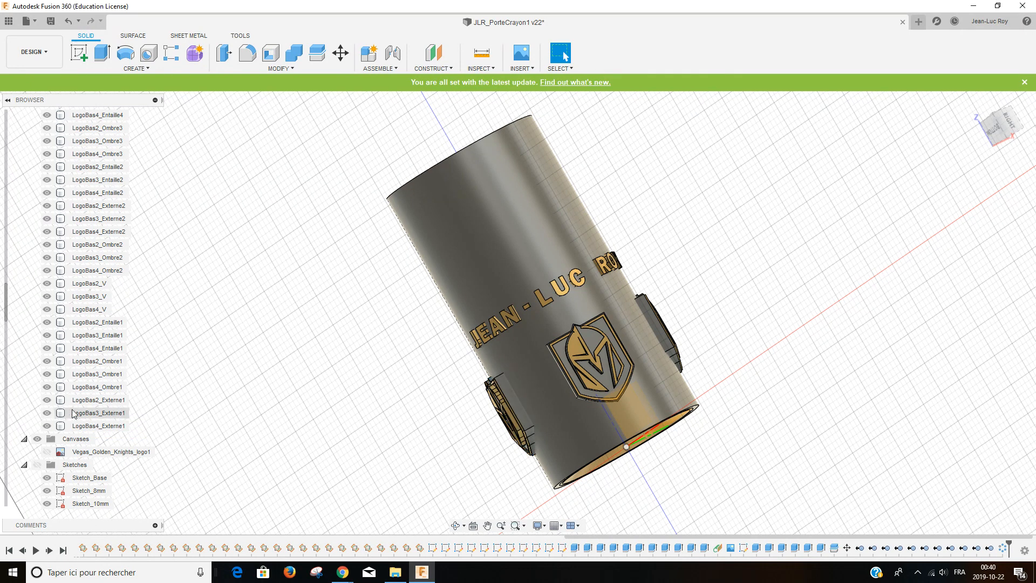
Reorder the bodies so that LogoBas2_Entaille3 and LogoBas2_Entaille4 follow LogoBas2_Masque, and LogoBas3_Entaille3 follows LogoBas3_Masque
{"action": "scroll", "coordinate": [93, 383], "scroll_direction": "up", "scroll_amount": 10}
{"action": "scroll", "coordinate": [93, 383], "scroll_direction": "up", "scroll_amount": 2}
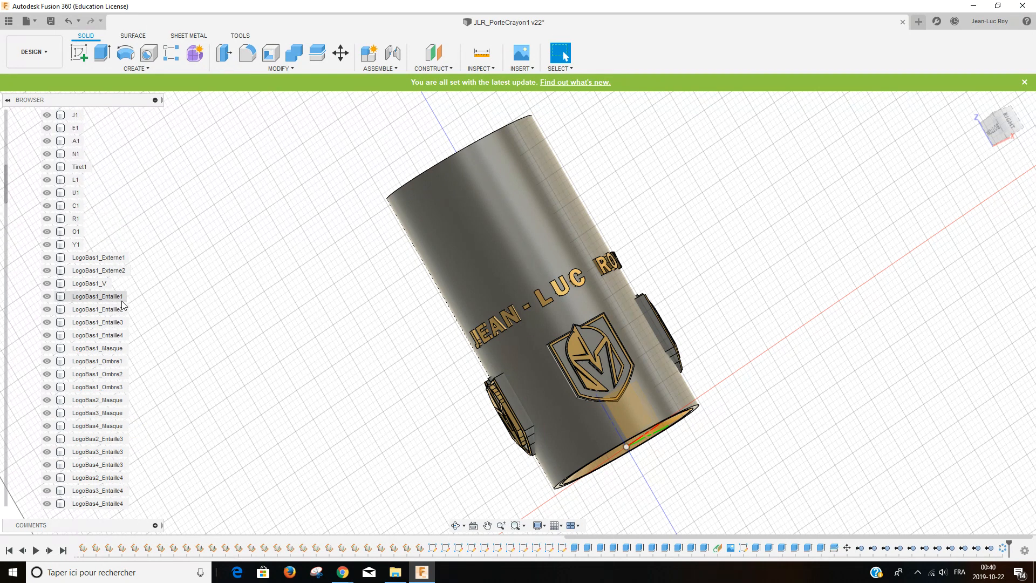
{"action": "scroll", "coordinate": [115, 359], "scroll_direction": "up", "scroll_amount": 1}
{"action": "scroll", "coordinate": [115, 357], "scroll_direction": "down", "scroll_amount": 2}
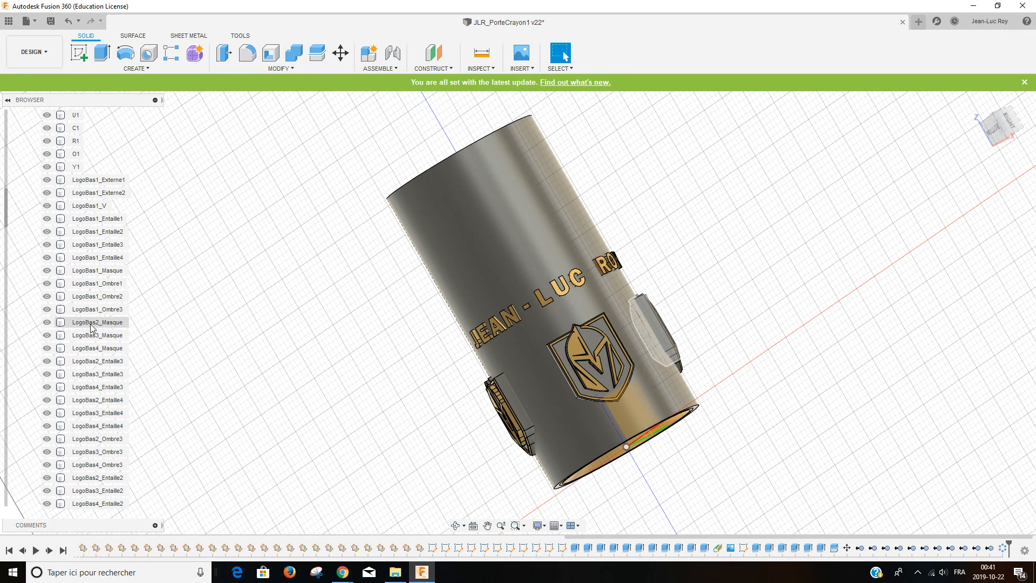
{"action": "left_click_drag", "start_coordinate": [116, 362], "coordinate": [101, 334]}
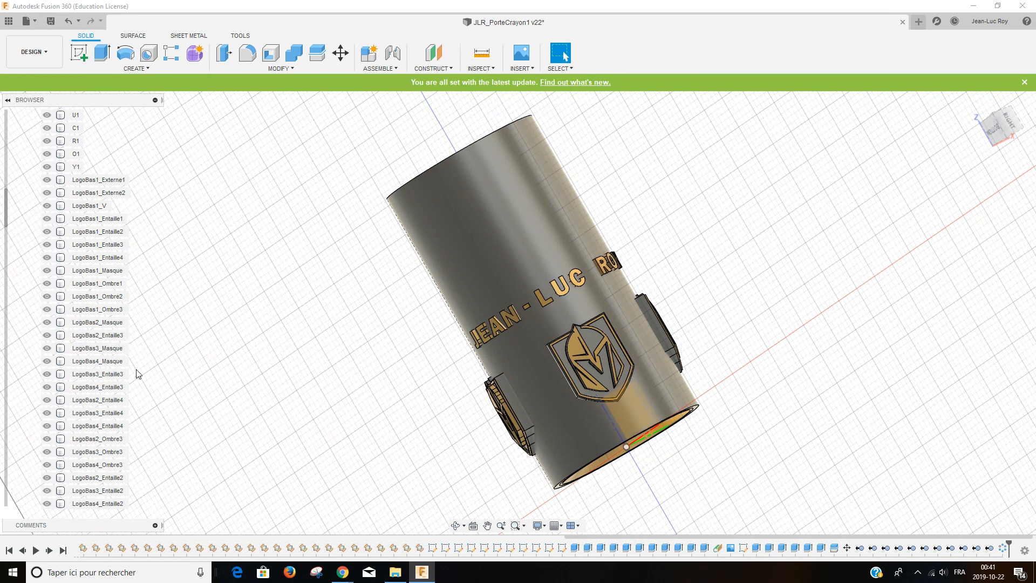
{"action": "left_click_drag", "start_coordinate": [110, 375], "coordinate": [105, 359]}
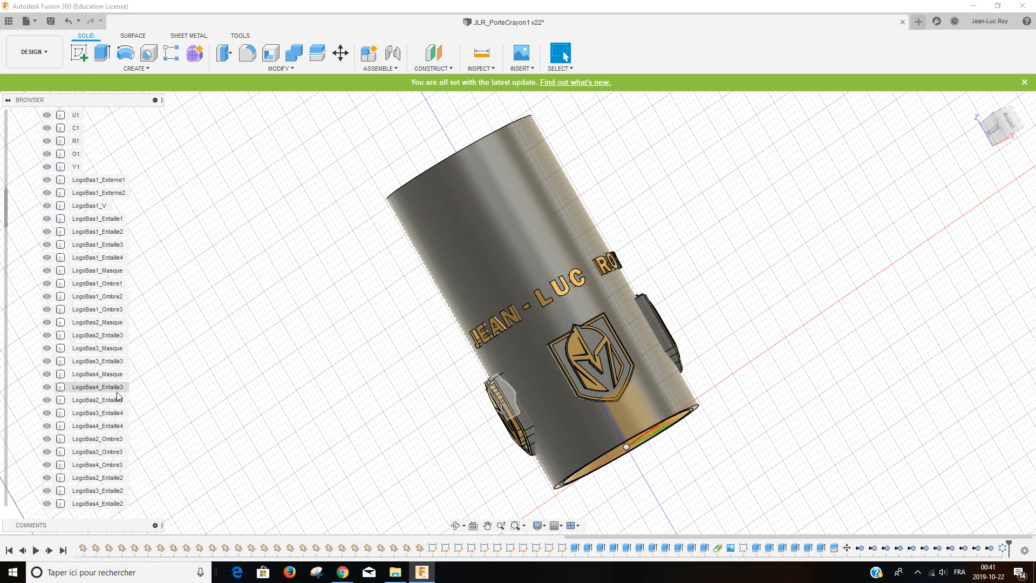
{"action": "left_click_drag", "start_coordinate": [124, 400], "coordinate": [102, 344]}
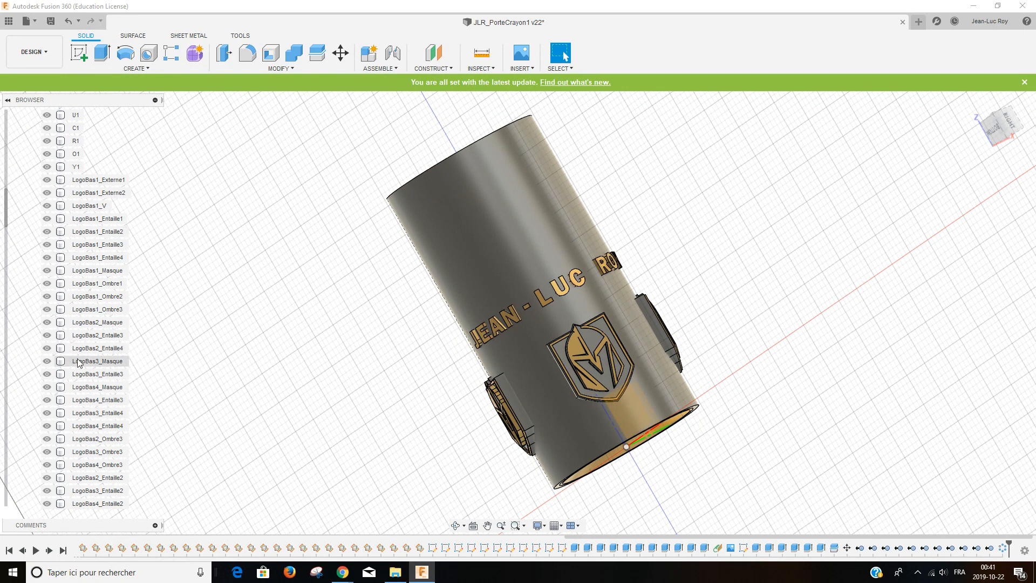
{"action": "scroll", "coordinate": [86, 372], "scroll_direction": "down", "scroll_amount": 3}
{"action": "scroll", "coordinate": [90, 384], "scroll_direction": "down", "scroll_amount": 3}
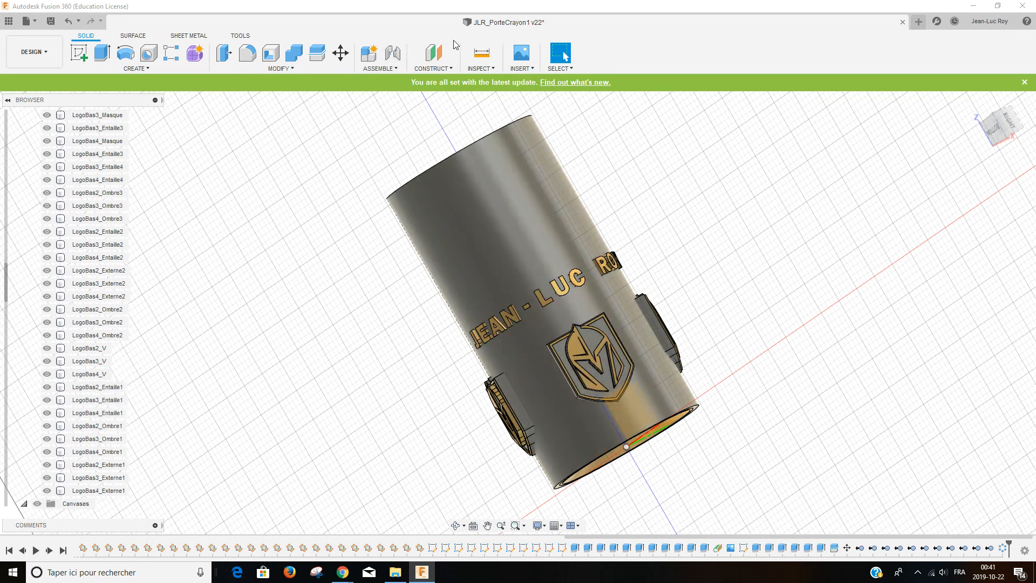
Save the pencil holder design as a new version with the version description JLR_PorteCrayon1
{"action": "left_click", "coordinate": [50, 21]}
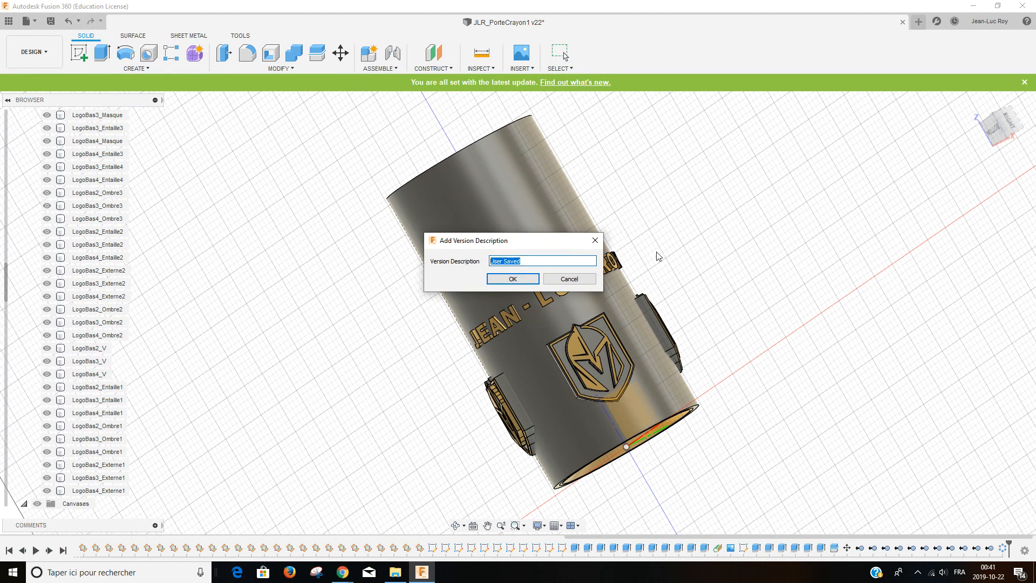
{"action": "type", "text": "JLR_PorteCrayon1"}
{"action": "left_click", "coordinate": [529, 280]}
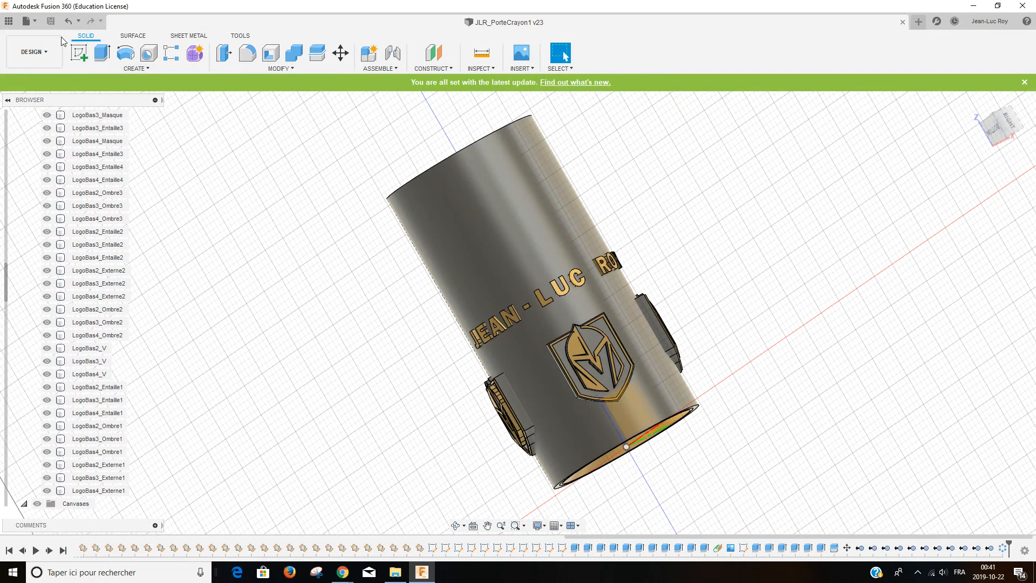
Save a copy of the design under the name JLR_PorteCrayon2 in the Projet_PorteCrayon3D location
{"action": "left_click", "coordinate": [36, 26]}
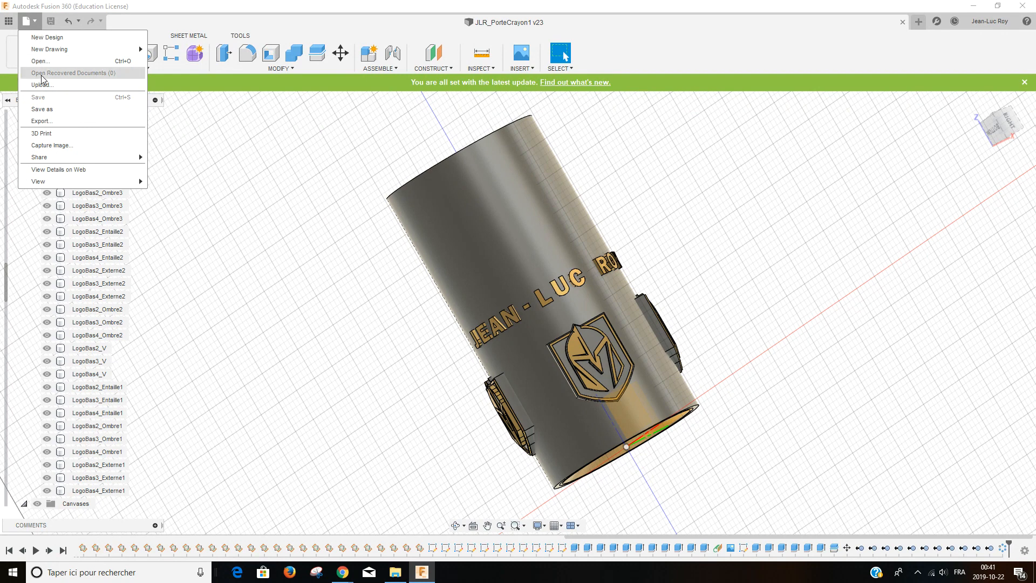
{"action": "left_click", "coordinate": [49, 109]}
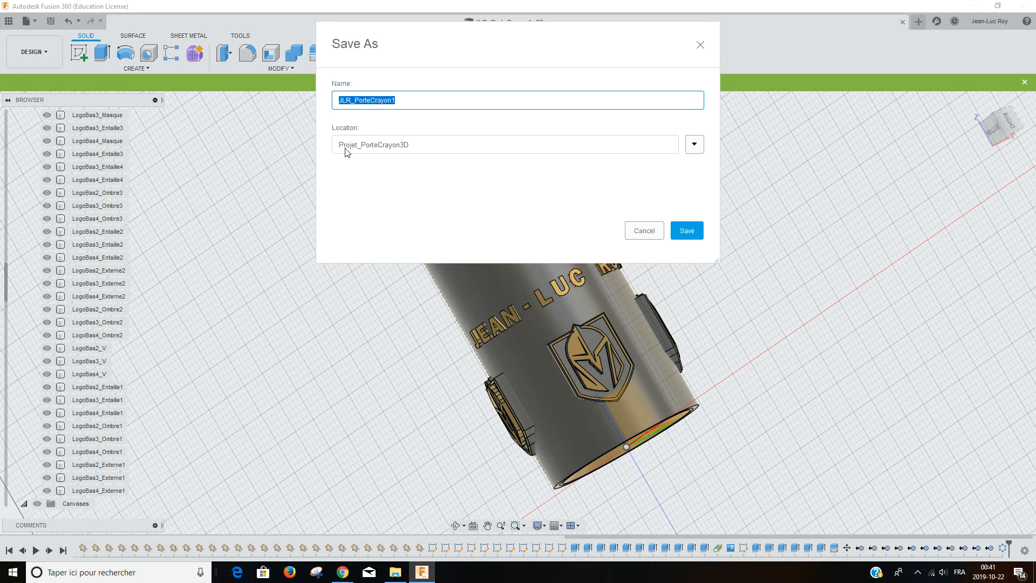
{"action": "left_click", "coordinate": [409, 99]}
{"action": "left_click", "coordinate": [688, 231]}
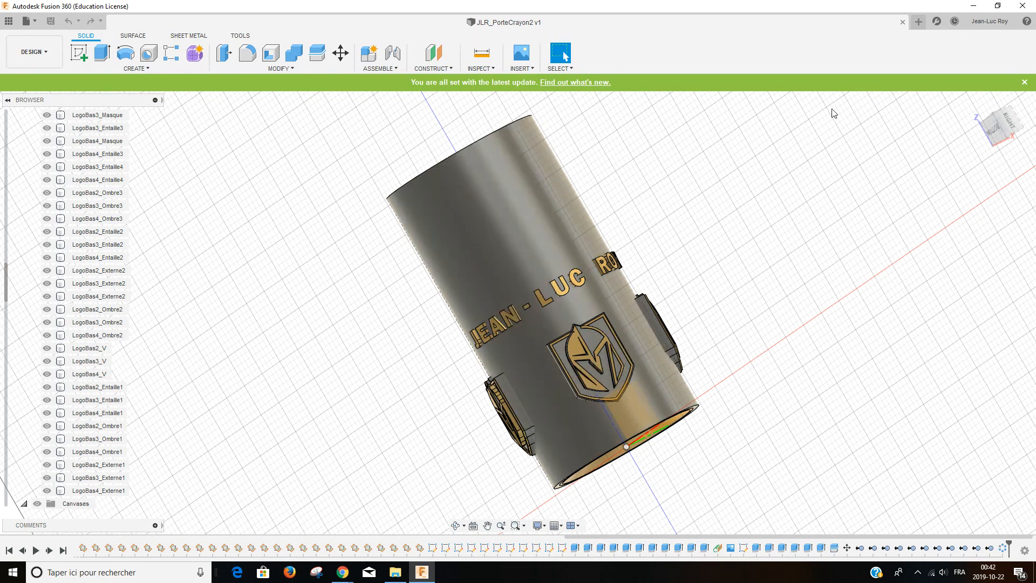
Close the JLR_PorteCrayon2 design and reopen JLR_PorteCrayon1 from the project's data
{"action": "left_click", "coordinate": [903, 23]}
{"action": "left_click", "coordinate": [9, 21]}
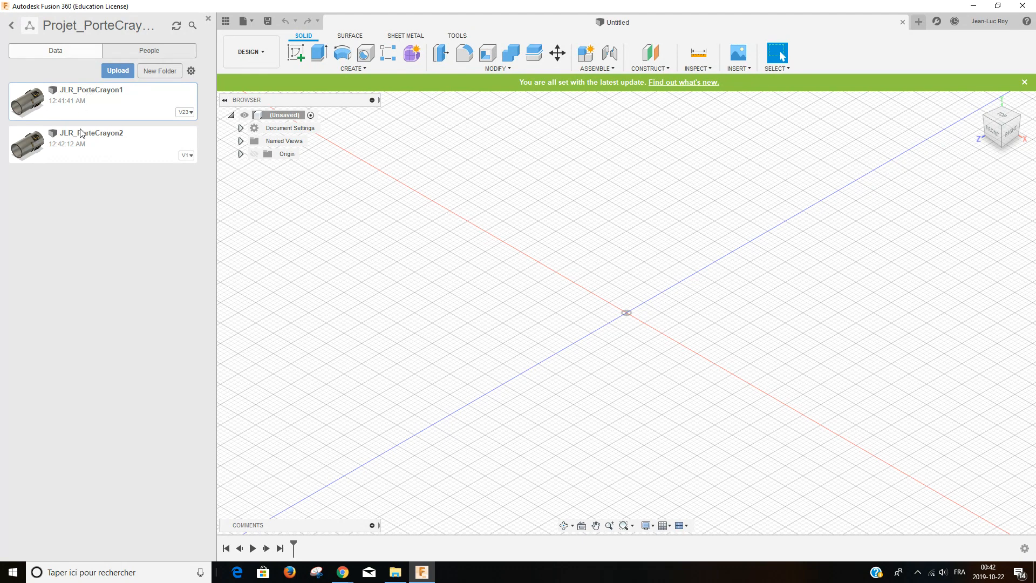
{"action": "double_click", "coordinate": [73, 99]}
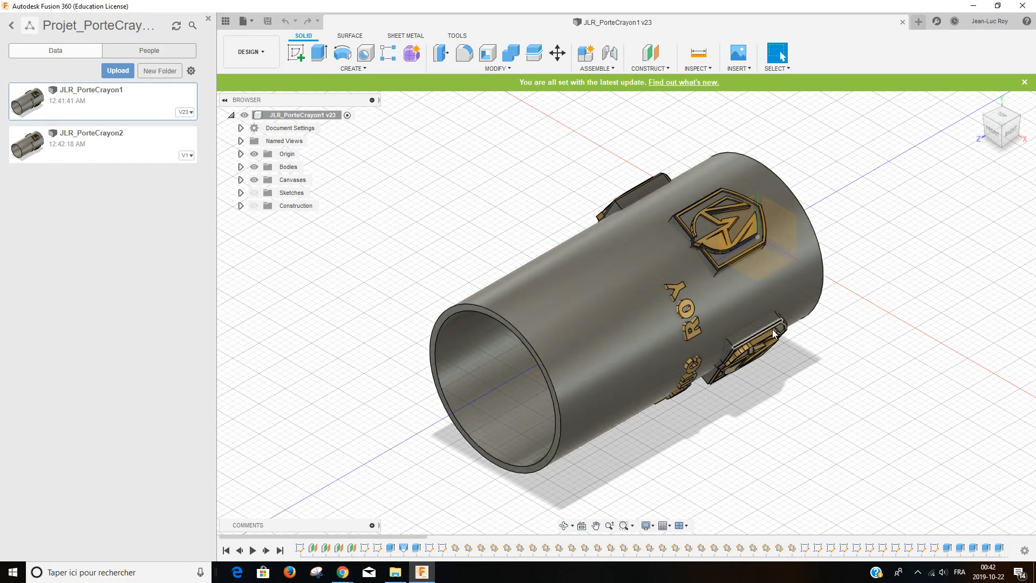
{"action": "left_click", "coordinate": [565, 525]}
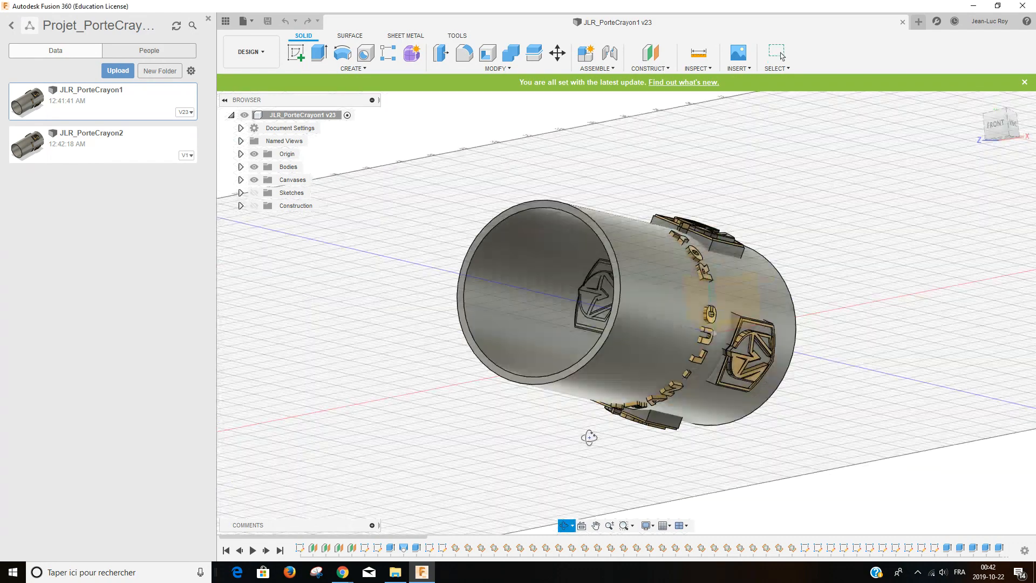